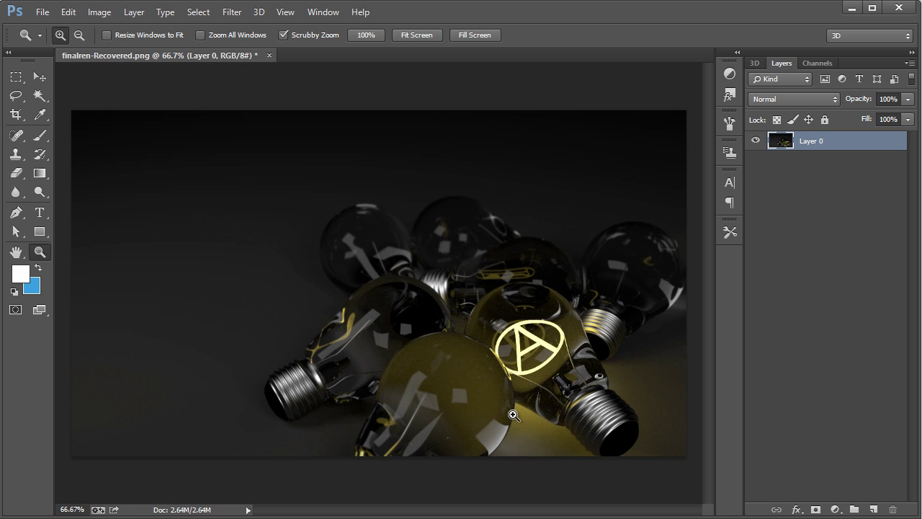
Zoom into the glowing front bulb to 200%, then zoom back out to actual size
left_click(477, 412)
left_click(513, 411)
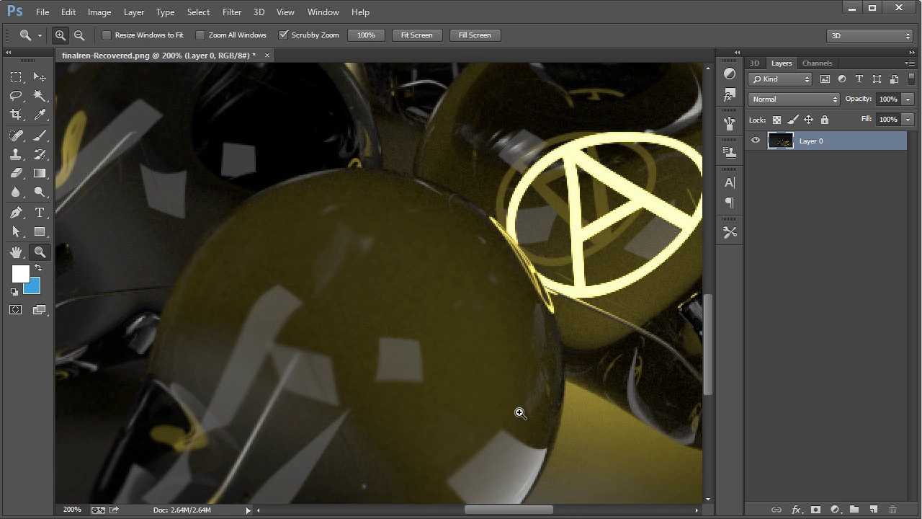
right_click(482, 382)
left_click(514, 476)
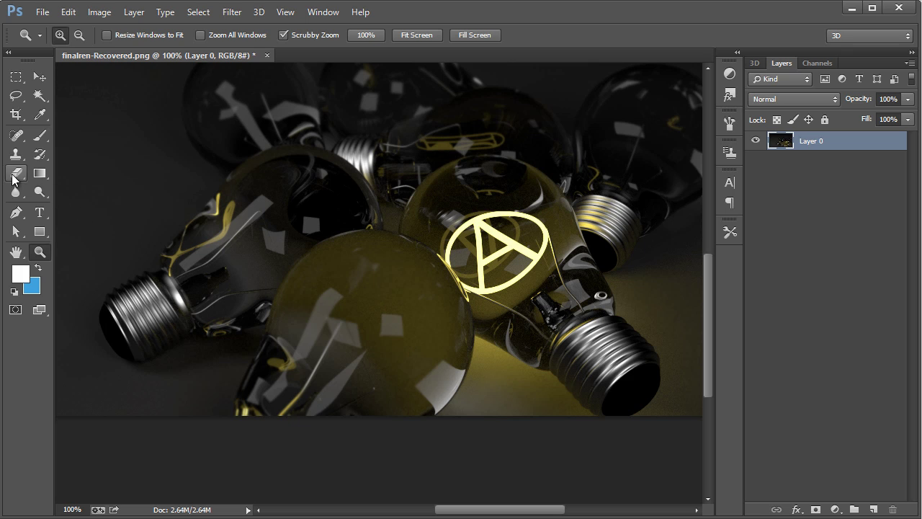
Select the Blur tool and set its brush size to 83 px
left_click(15, 192)
left_click(75, 38)
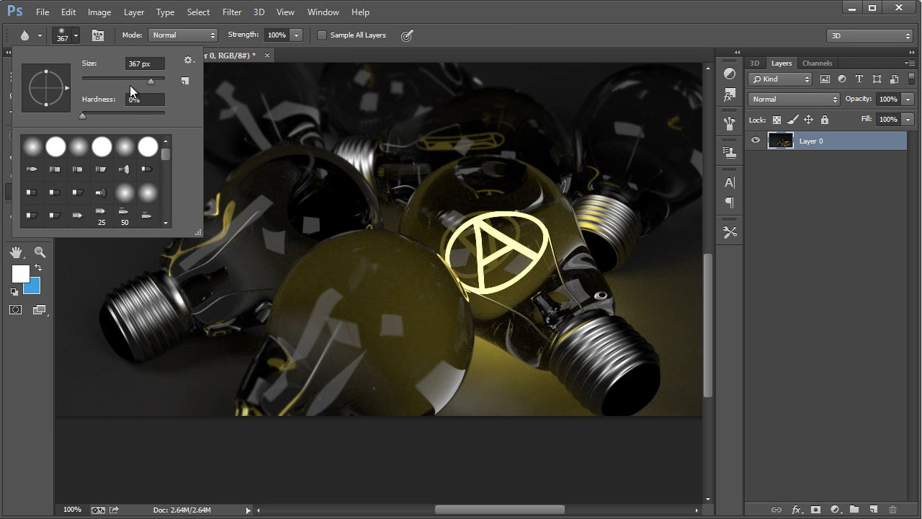
mouse_move(130, 85)
left_mouse_down()
mouse_move(121, 80)
mouse_move(132, 81)
left_mouse_up()
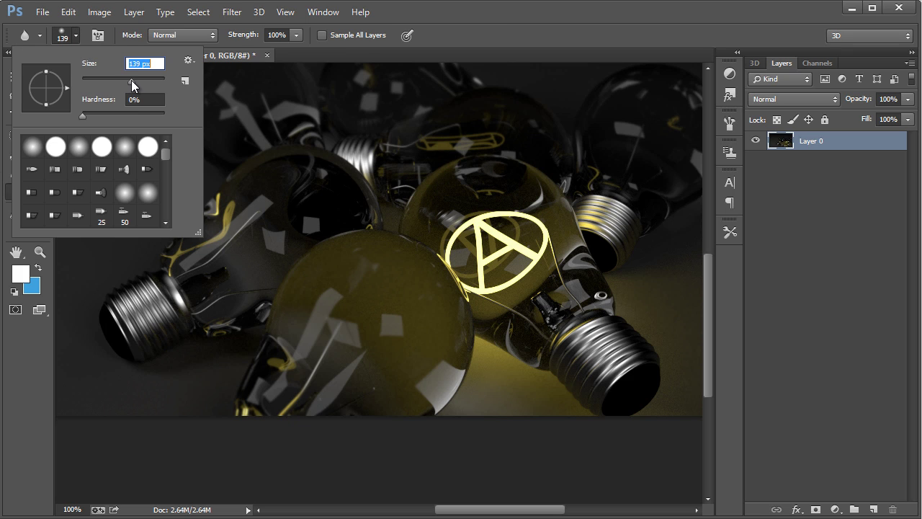
left_click(469, 47)
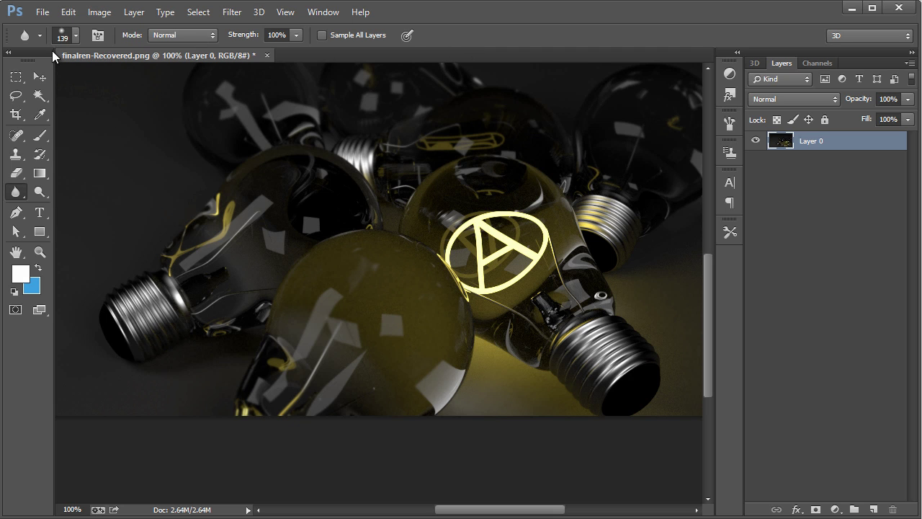
left_click(75, 36)
left_click(116, 80)
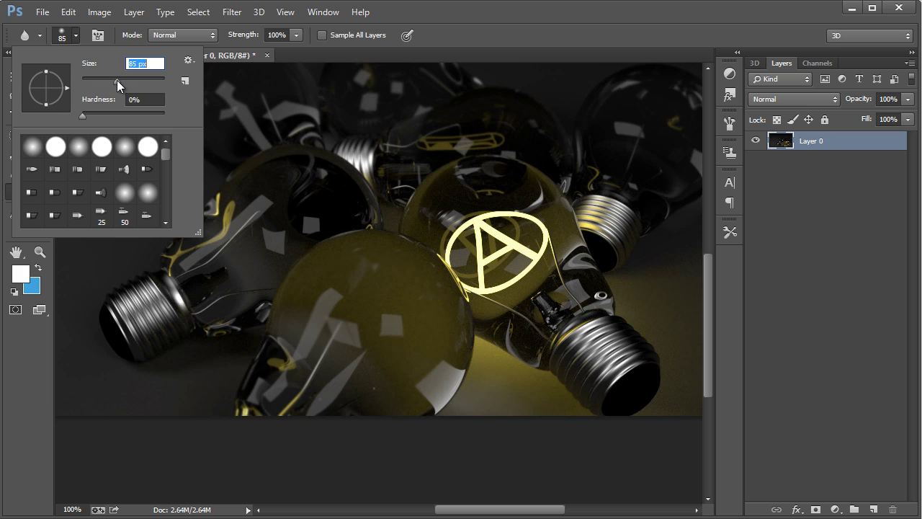
left_click(498, 33)
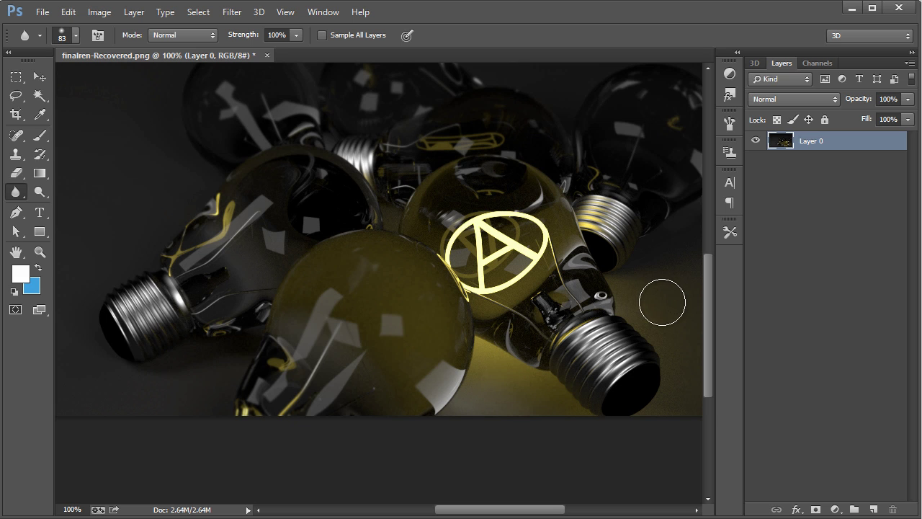
Zoom back out to see the whole render
left_click(39, 252)
right_click(248, 229)
left_click(307, 321)
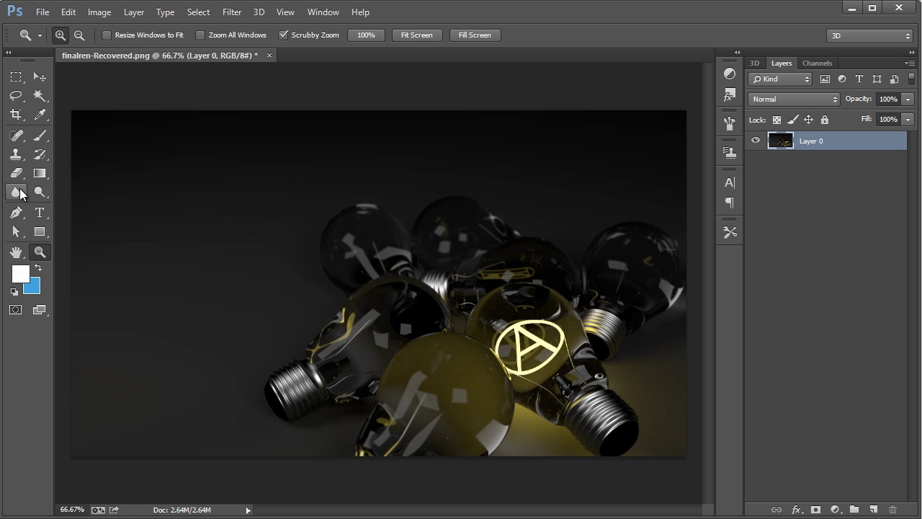
Draw a rectangular marquee around the glowing bulb, then deselect it
left_click(15, 76)
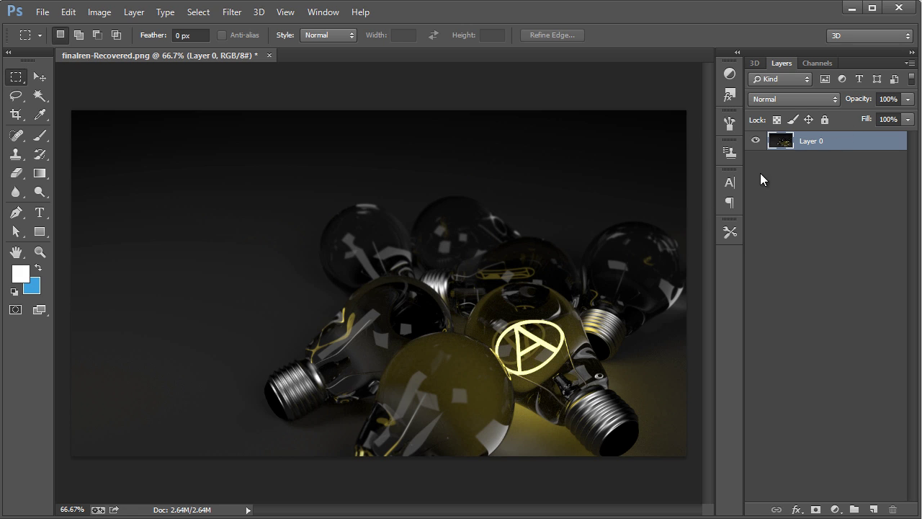
left_click_drag(465, 295, 597, 405)
left_click_drag(598, 362, 597, 360)
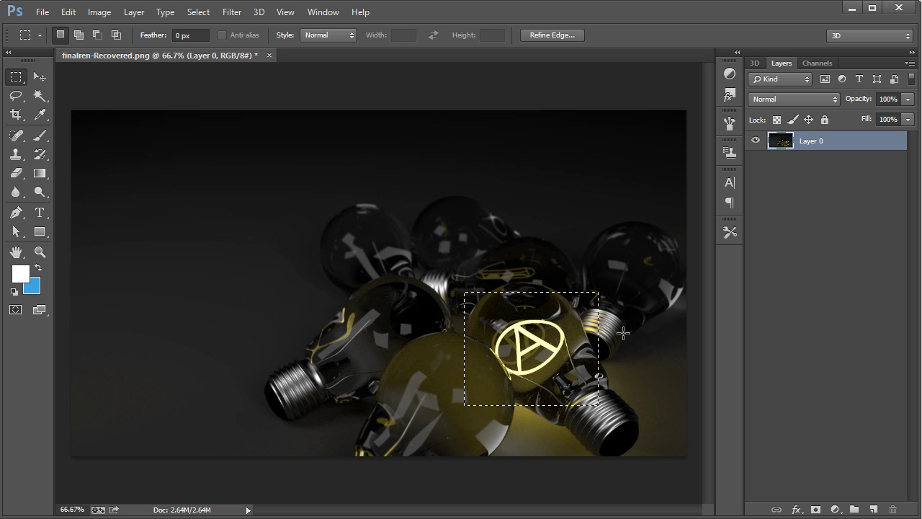
key("ctrl+d")
Save the file with Ctrl+S and copy a fresh marquee of the circled-A bulb to Layer 1
left_click(43, 13)
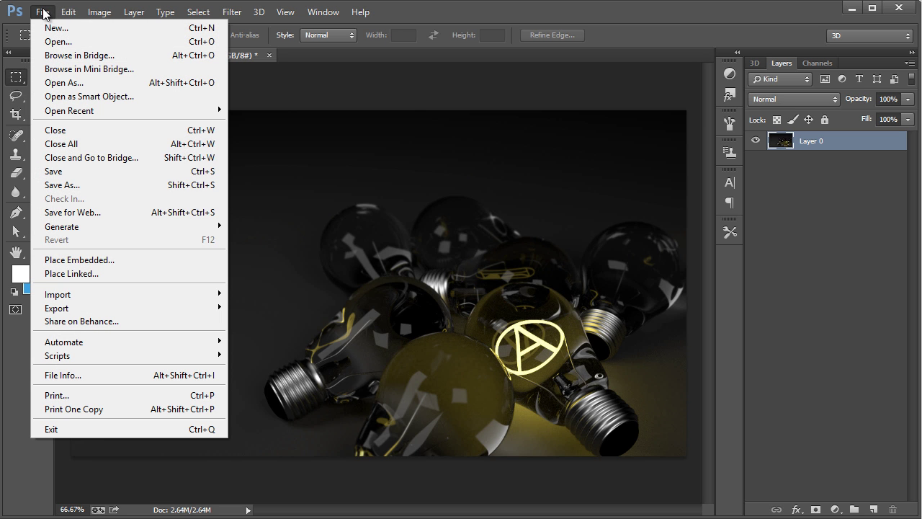
left_click(43, 12)
key("ctrl+s")
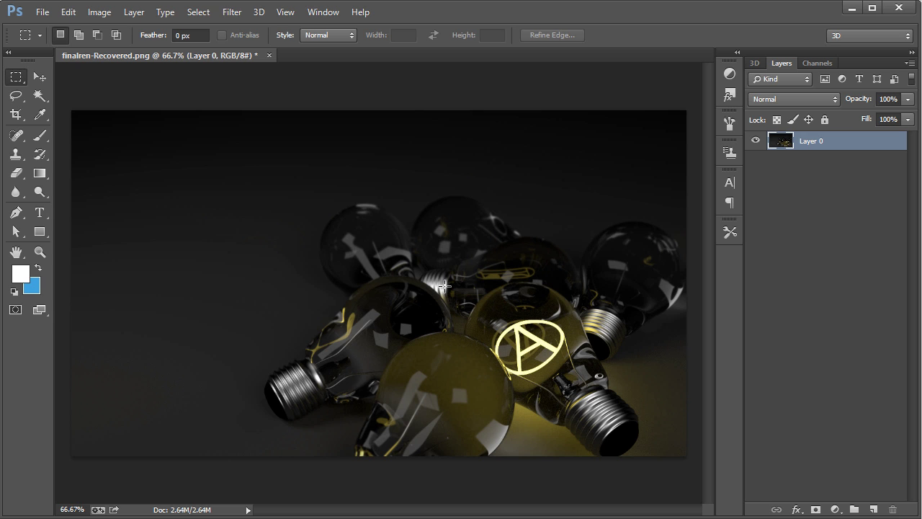
left_click_drag(465, 286, 582, 403)
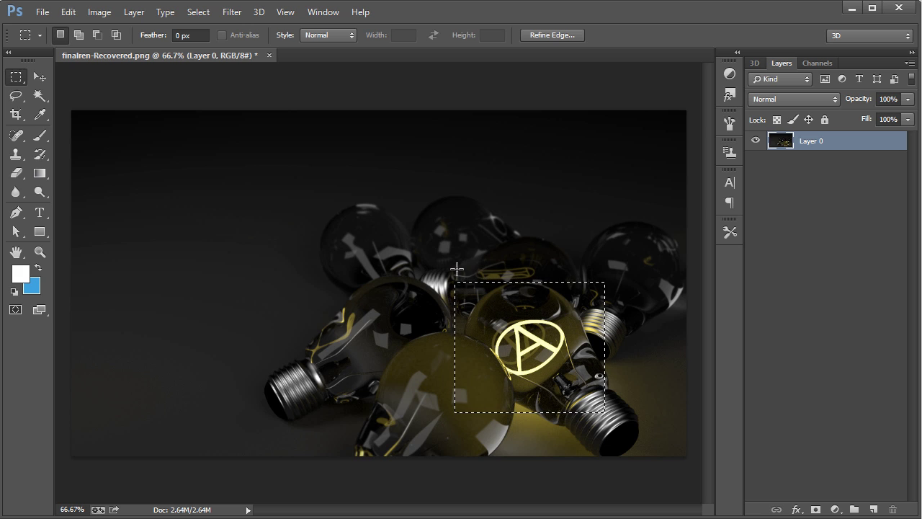
key("ctrl+j")
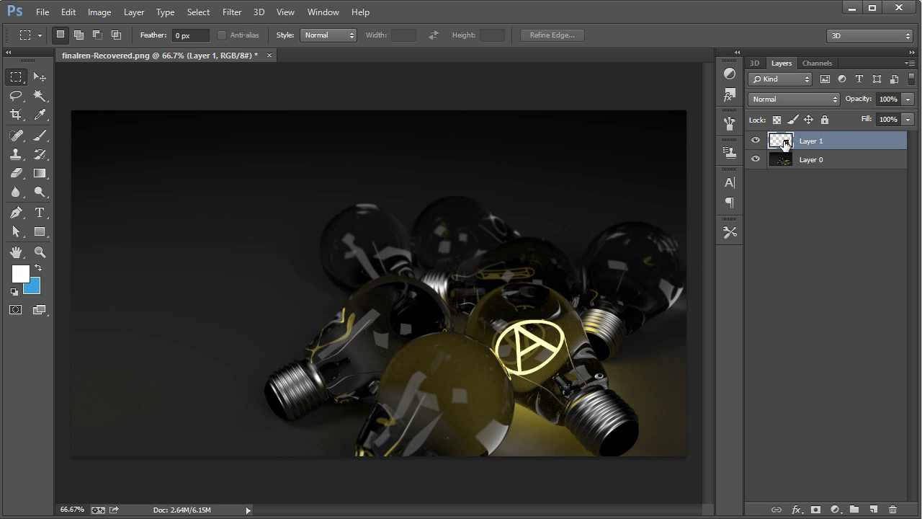
Apply a 4.0 px Gaussian Blur to Layer 1
left_click(231, 12)
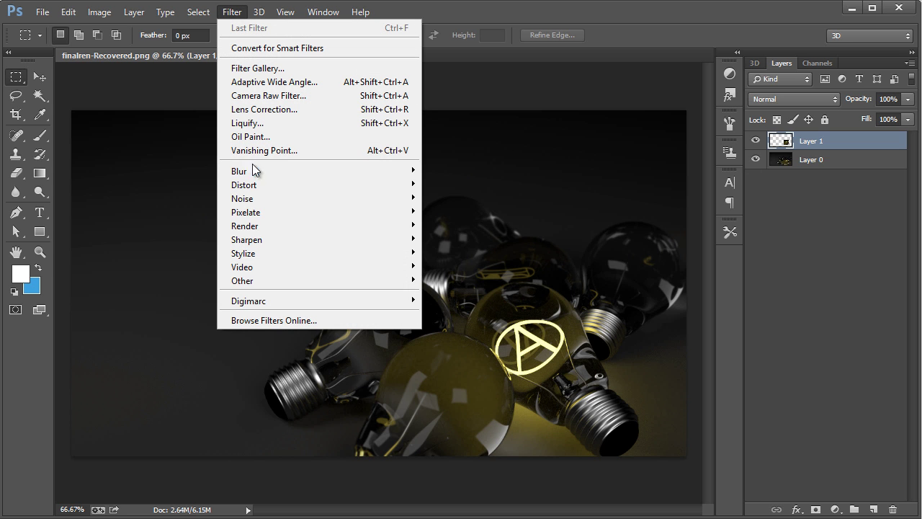
mouse_move(256, 171)
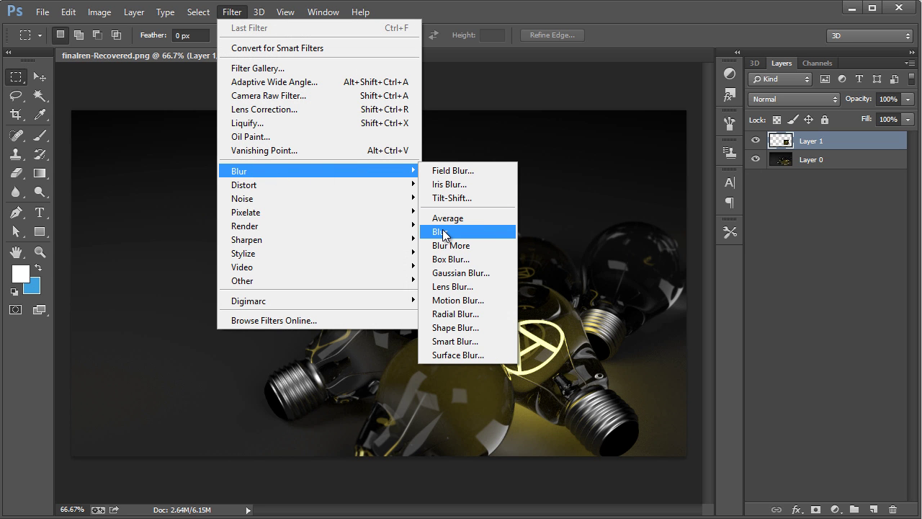
left_click(476, 272)
left_click_drag(604, 69, 662, 65)
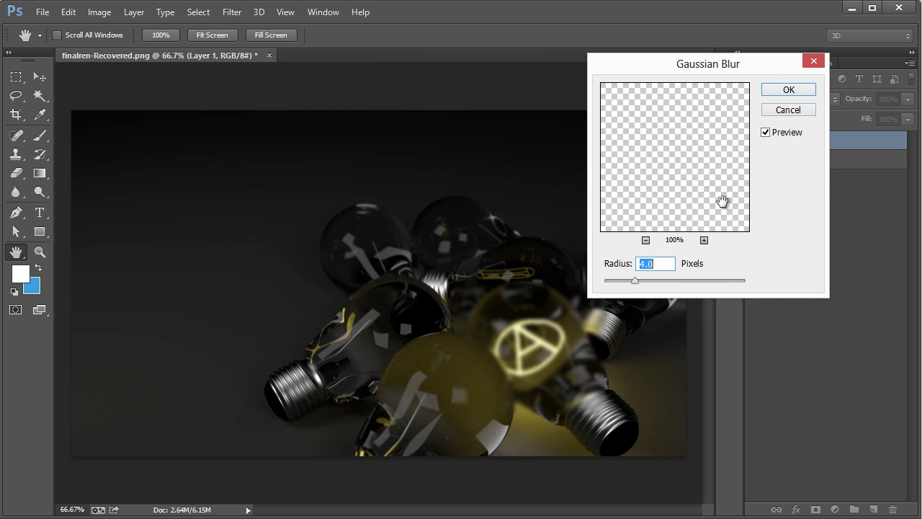
left_click(775, 90)
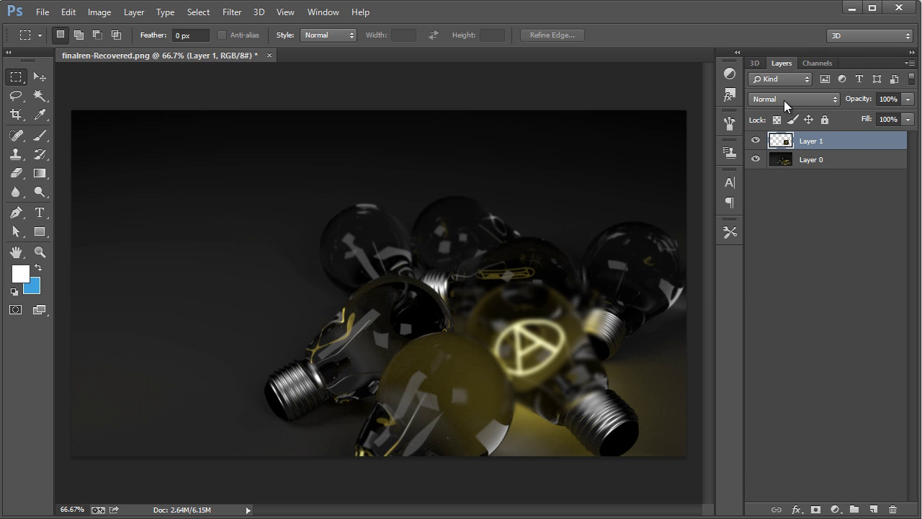
Set Layer 1's blend mode to Screen
left_click(784, 100)
left_click(785, 100)
left_click(785, 101)
left_click(786, 101)
key("Down")
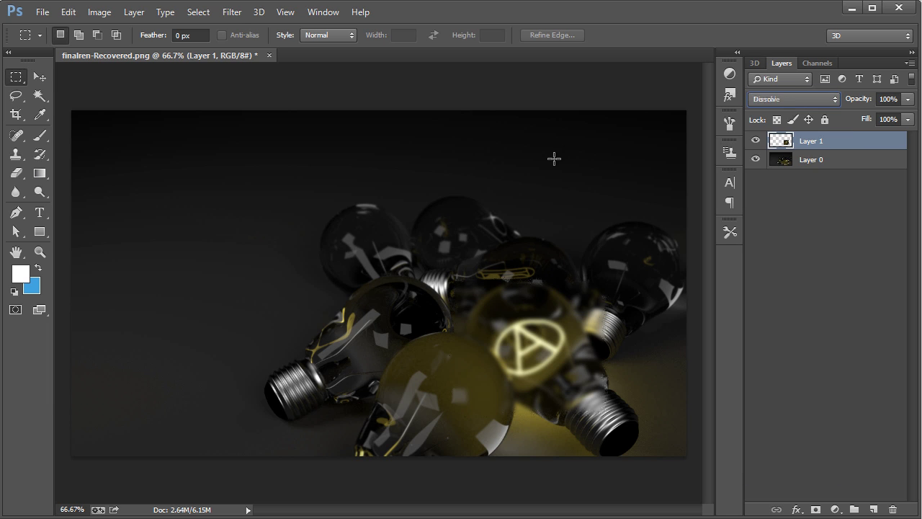
key("Down")
key("Down")
key("Down")
key("Down")
key("Down")
key("Down")
key("Down")
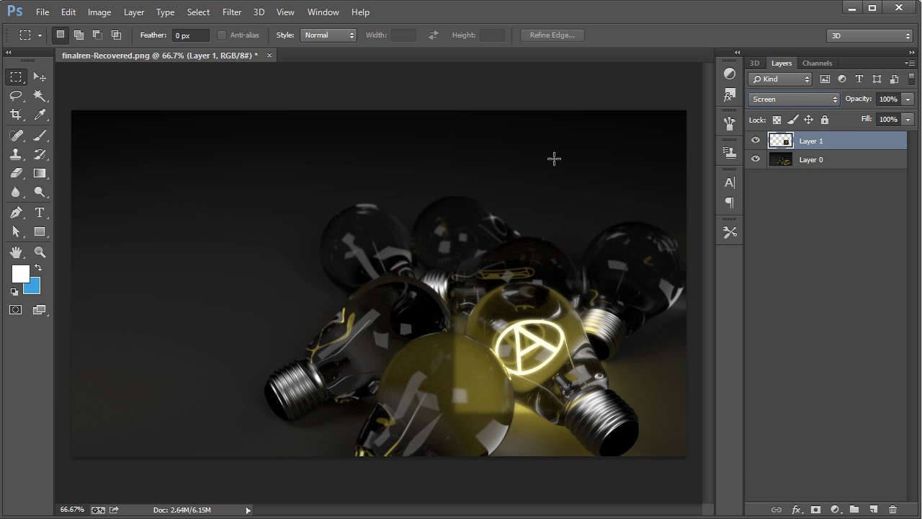
Erase Layer 1's hard edges around the lit bulb with a 149 px eraser
left_click(16, 175)
left_click(74, 35)
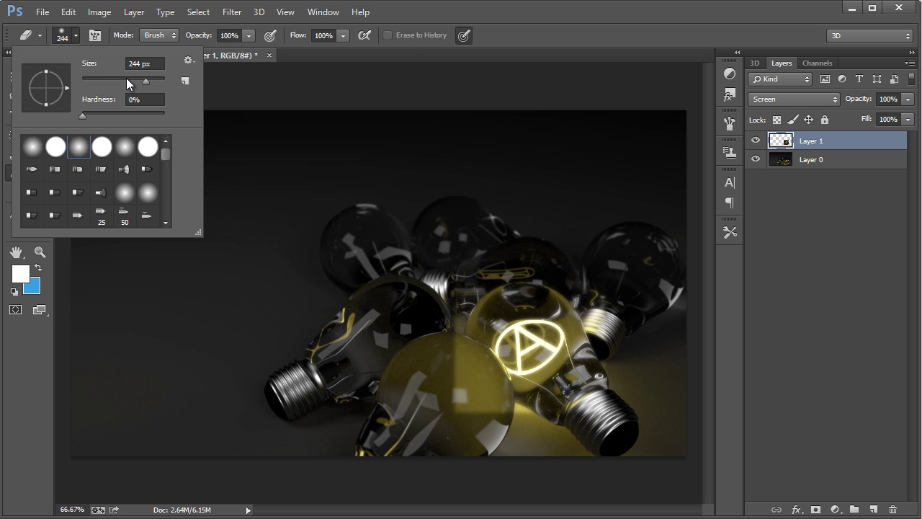
left_click_drag(130, 78, 133, 77)
left_click(466, 185)
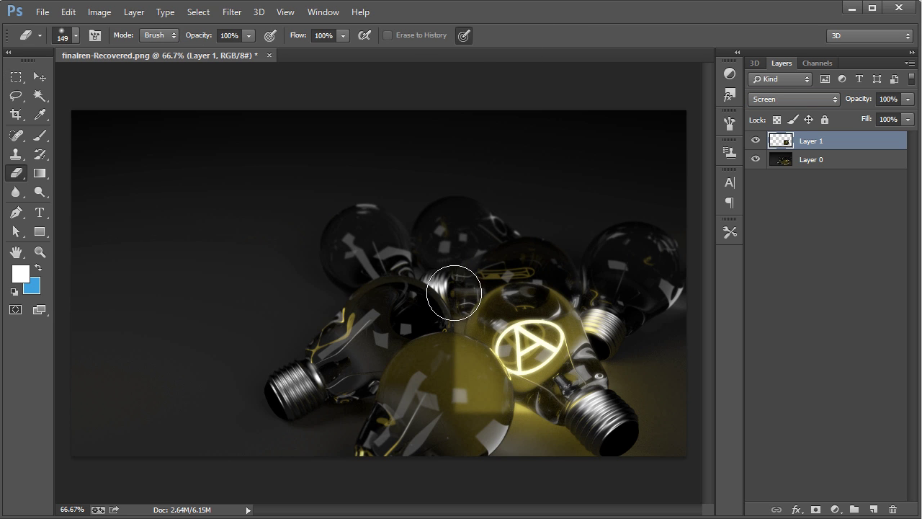
mouse_move(444, 345)
left_mouse_down()
mouse_move(448, 370)
mouse_move(476, 400)
mouse_move(521, 420)
mouse_move(559, 422)
mouse_move(598, 409)
mouse_move(615, 378)
mouse_move(614, 330)
mouse_move(600, 297)
mouse_move(578, 273)
mouse_move(531, 266)
mouse_move(487, 279)
mouse_move(436, 314)
mouse_move(417, 382)
left_mouse_up()
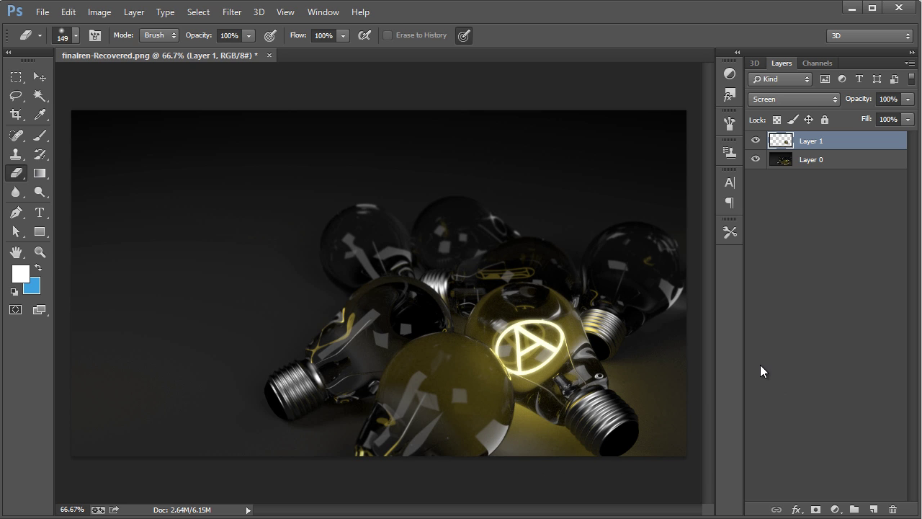
Toggle Layer 1's visibility to compare the image with and without the glow
left_click(756, 141)
left_click(755, 142)
left_click(756, 141)
left_click(756, 141)
Switch Layer 1's blend mode to Color Dodge and compare it with the layer hidden
left_click(793, 99)
left_click(784, 101)
left_click(39, 77)
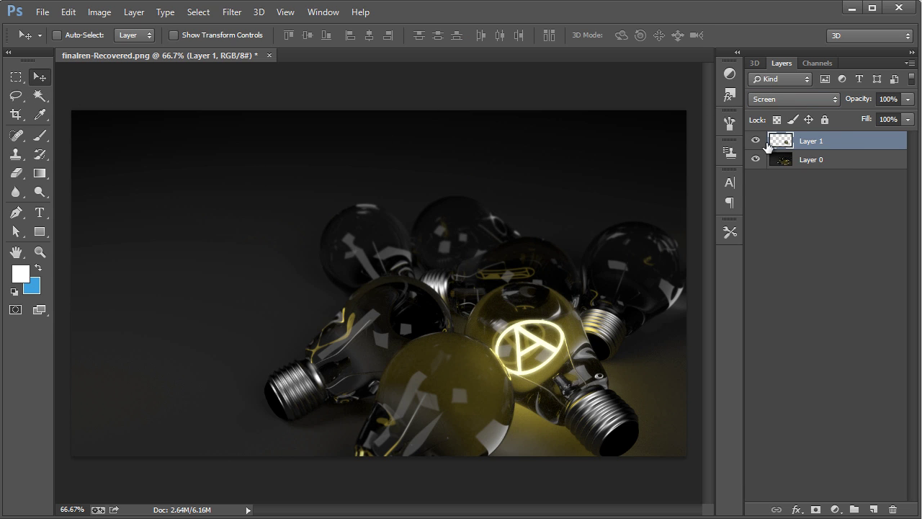
left_click(776, 97)
left_click(787, 97)
key("Up")
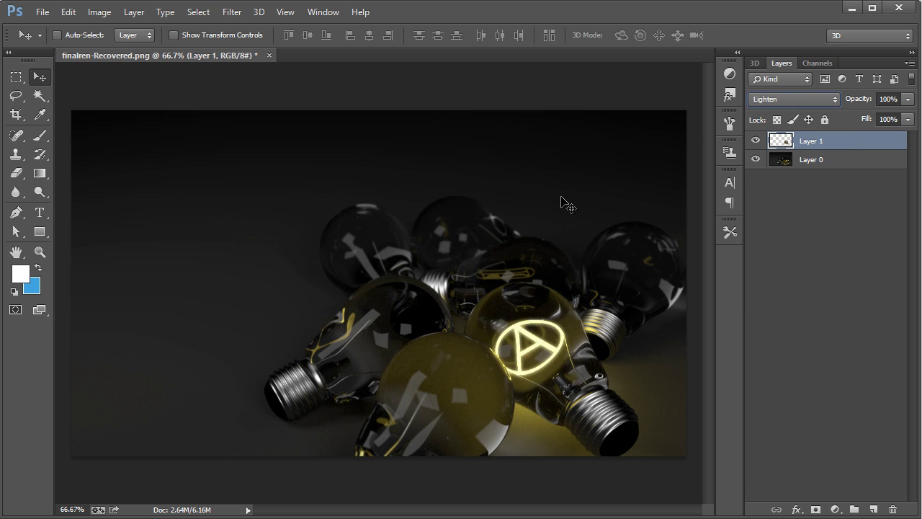
key("Down")
key("Down")
key("Down")
key("Up")
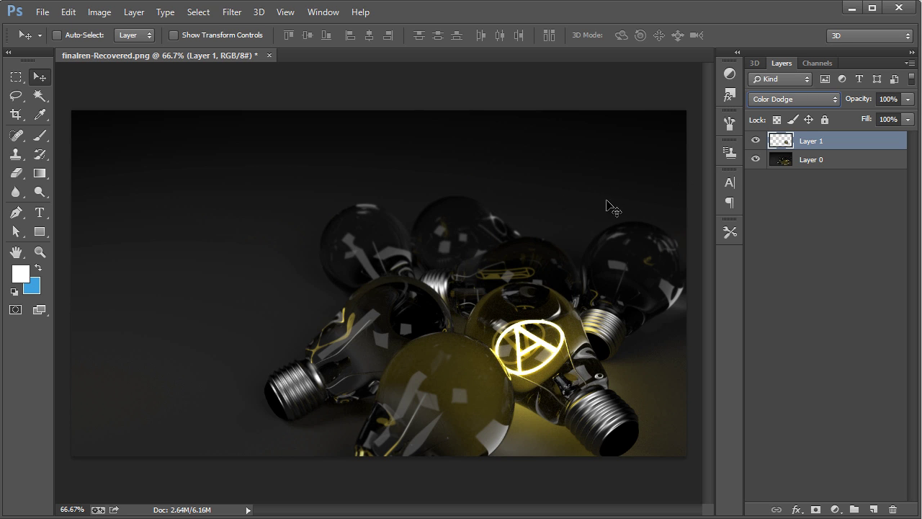
left_click(756, 142)
left_click(756, 142)
Place the WAKE UP text near the image's top-left
left_click(39, 211)
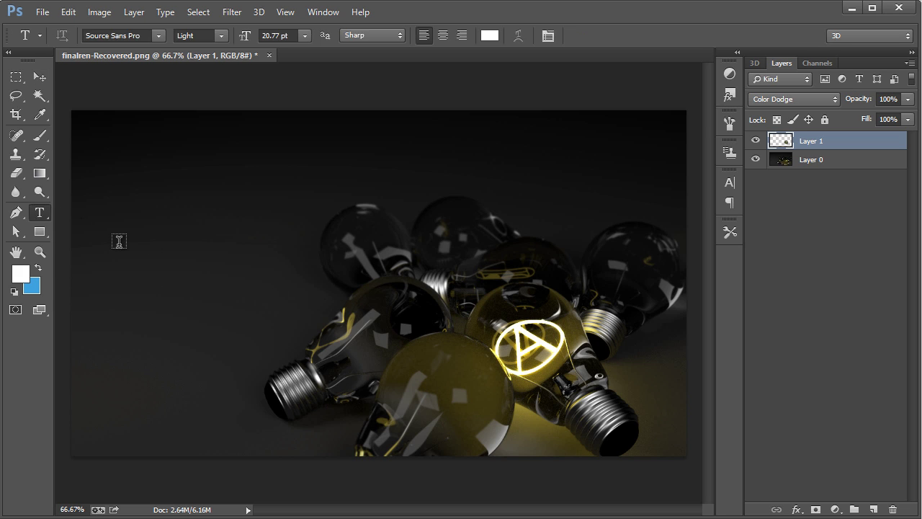
left_click(40, 77)
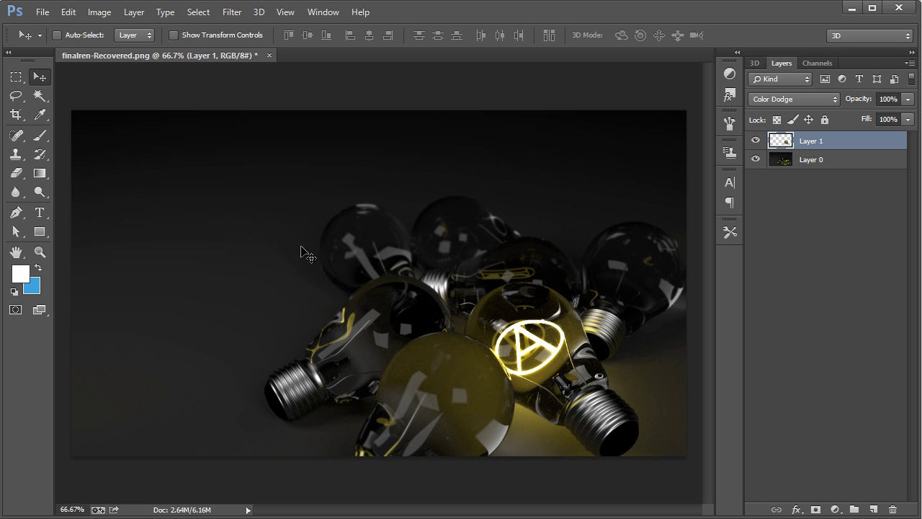
left_click(40, 213)
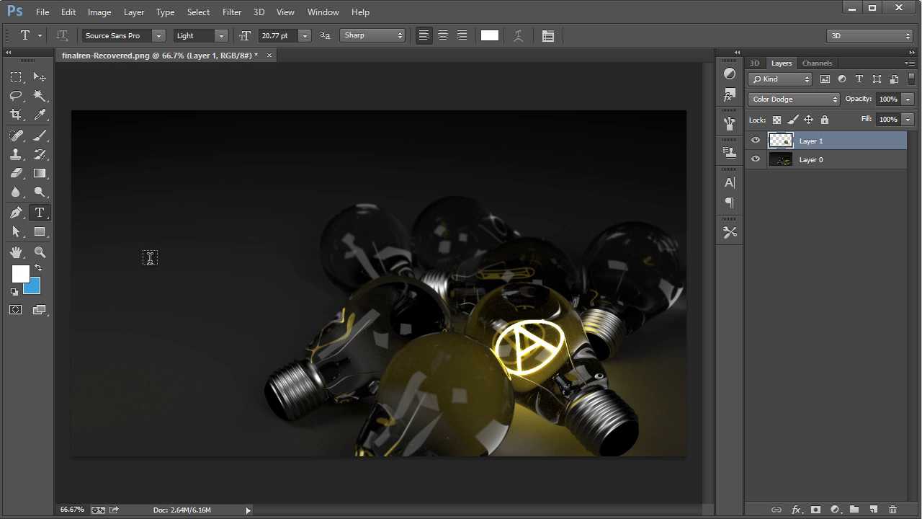
left_click(128, 171)
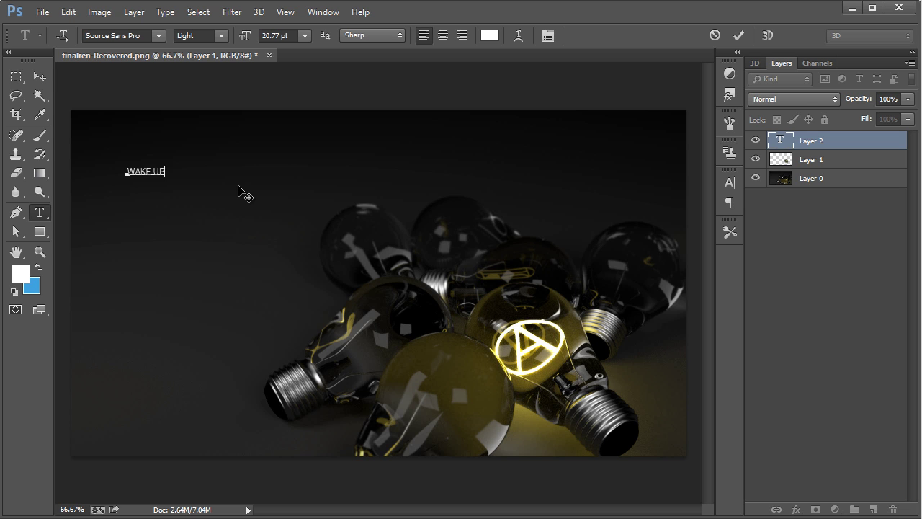
left_click(40, 77)
Scale up the WAKE UP headline with free transform and apply it
key("ctrl+t")
left_click_drag(165, 180, 294, 216)
left_click(38, 75)
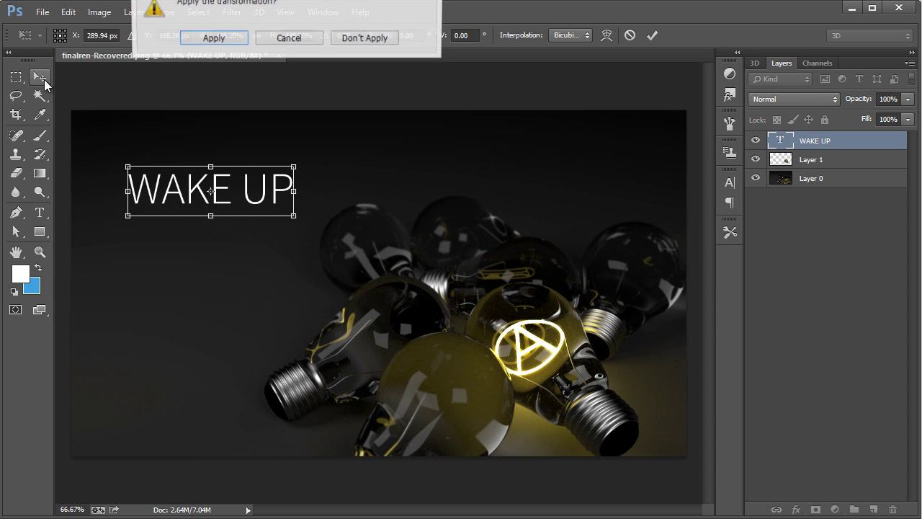
left_click(211, 41)
Set the headline's font style to Source Sans Pro Black
left_click(45, 211)
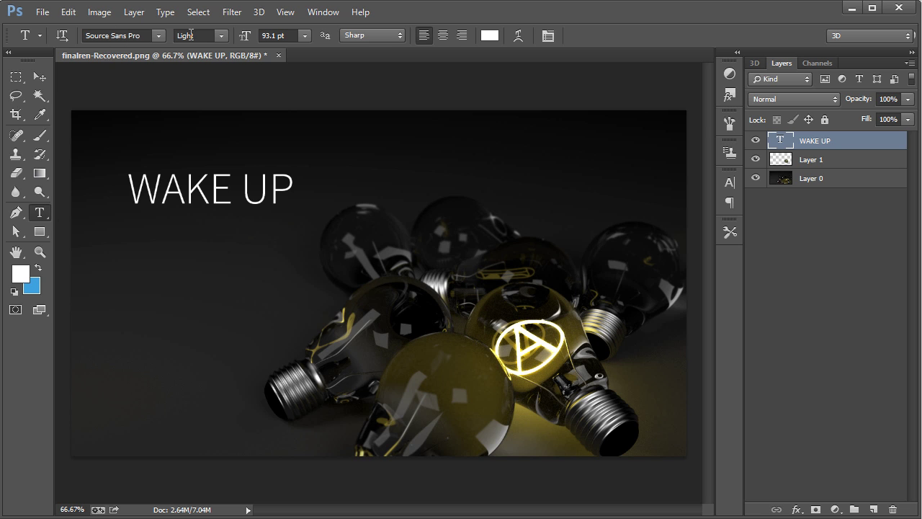
left_click(217, 38)
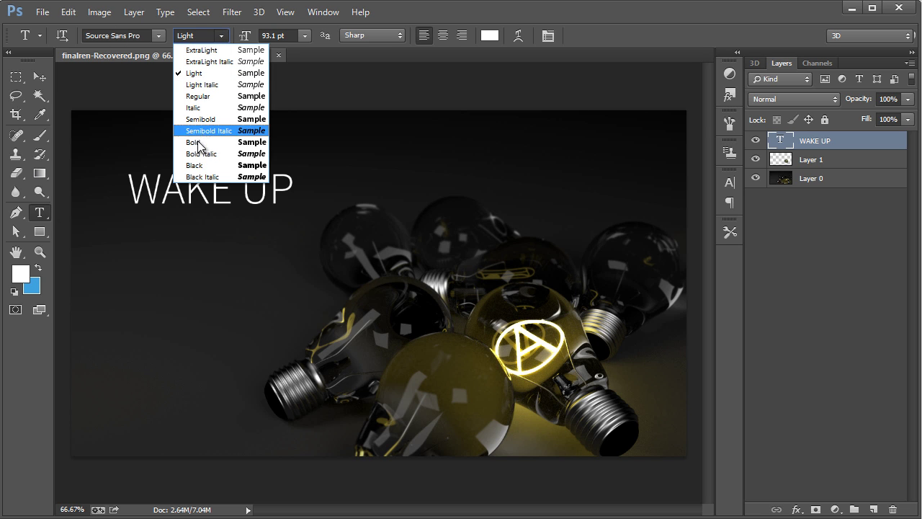
left_click(201, 167)
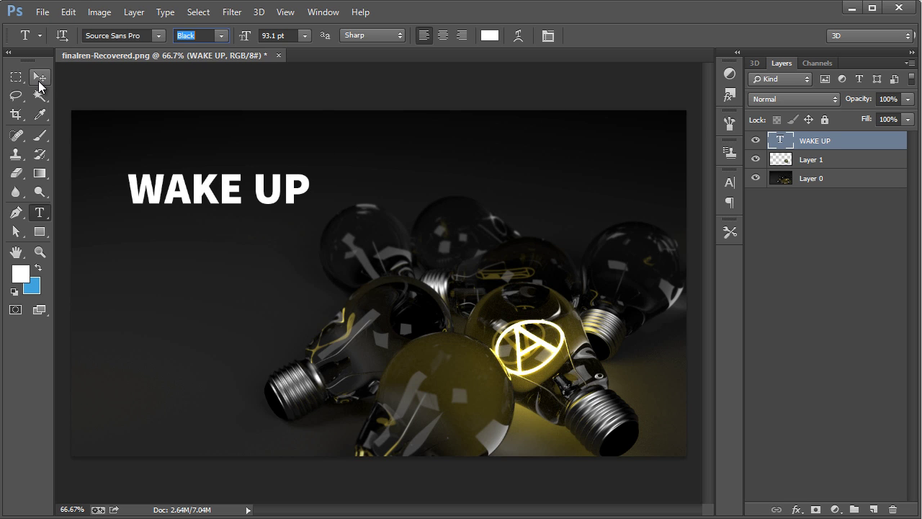
Convert the WAKE UP text layer to a shape
left_click(40, 79)
right_click(810, 146)
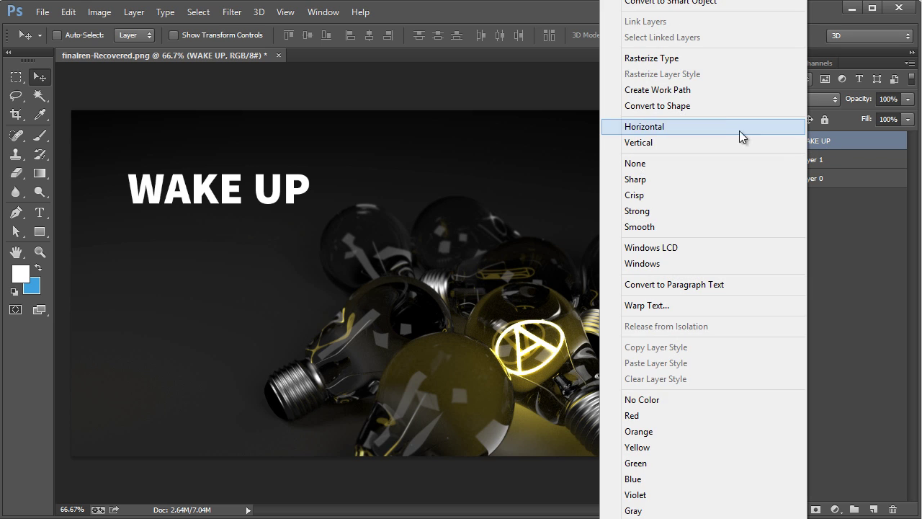
left_click(707, 107)
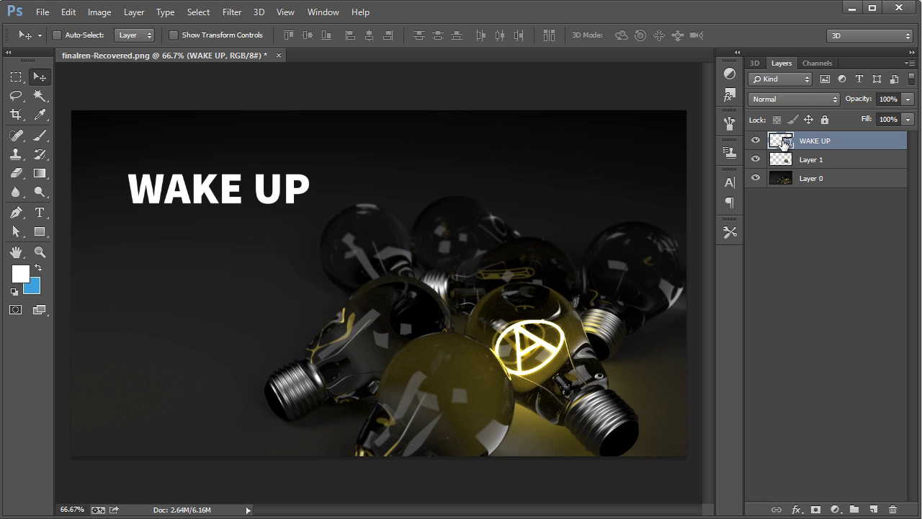
Give the headline letters no fill and a white 1 pt stroke
left_click(22, 233)
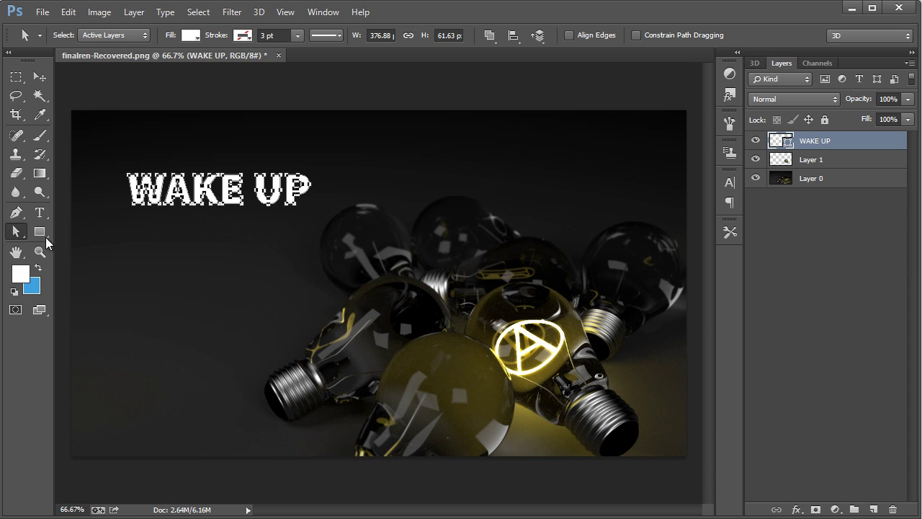
left_click(192, 37)
left_click(129, 64)
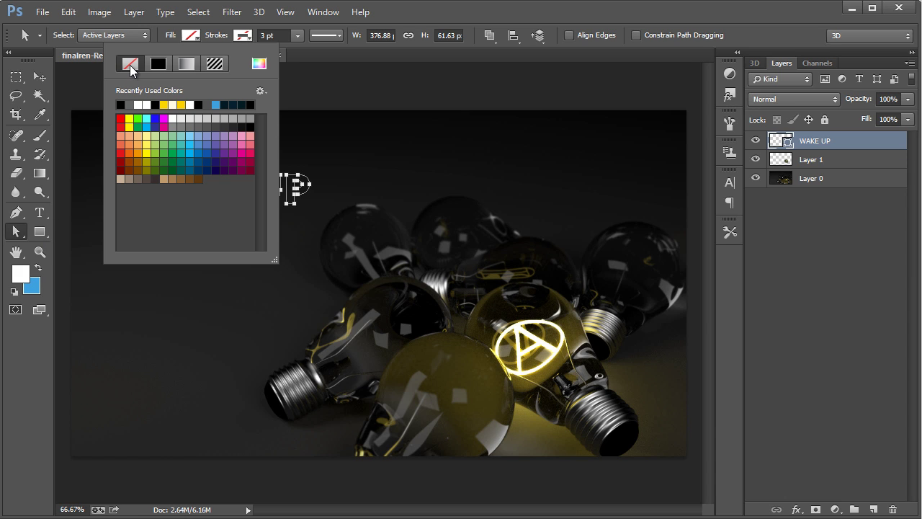
left_click(240, 36)
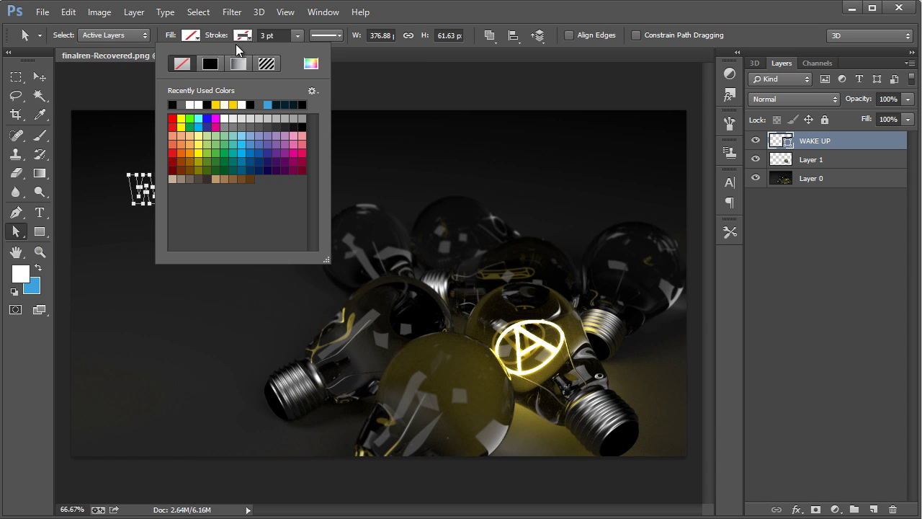
left_click(191, 103)
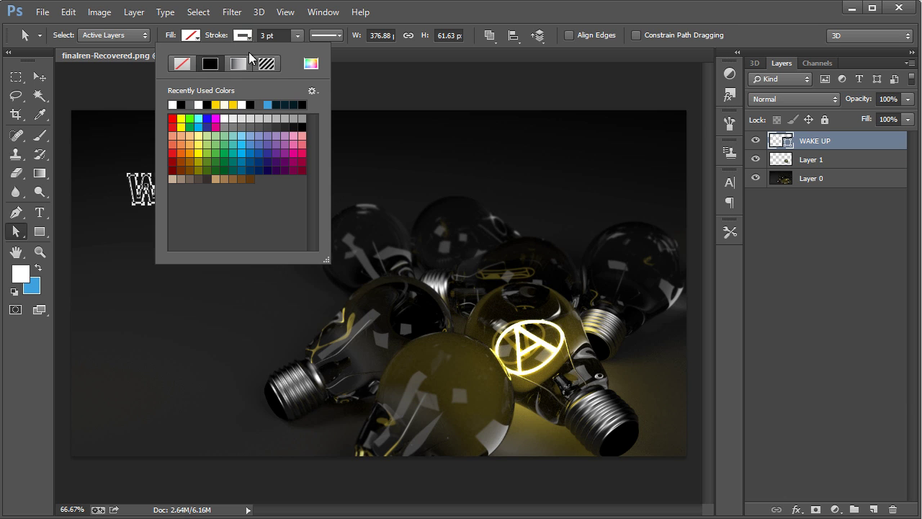
left_click(268, 35)
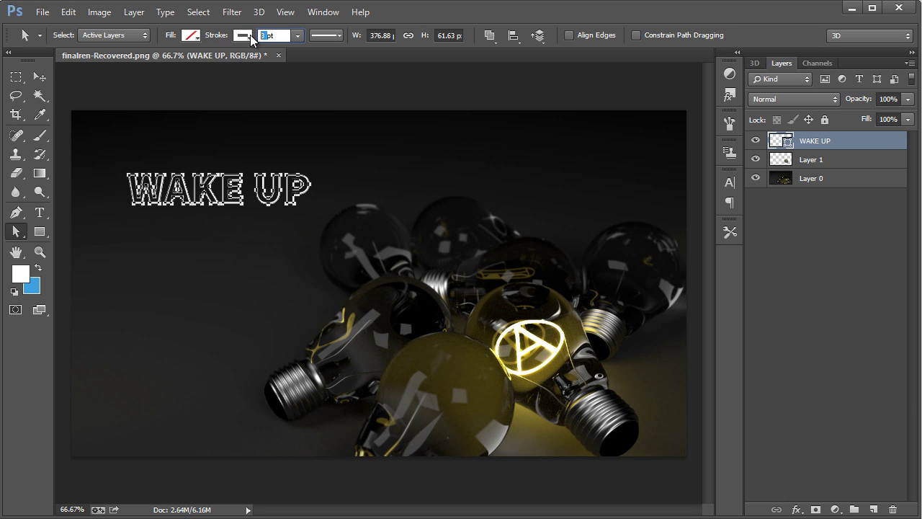
key("Return")
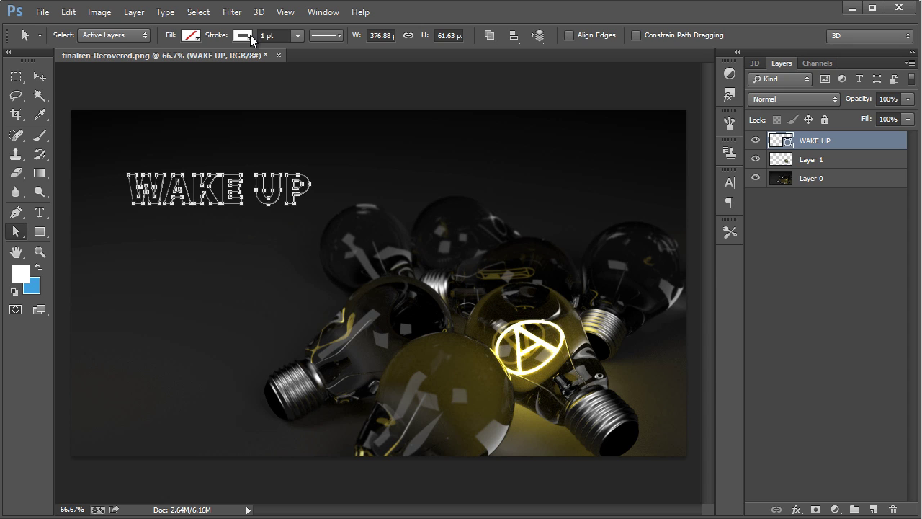
Zoom to 100% and delete the letter A's path from the headline
left_click(39, 76)
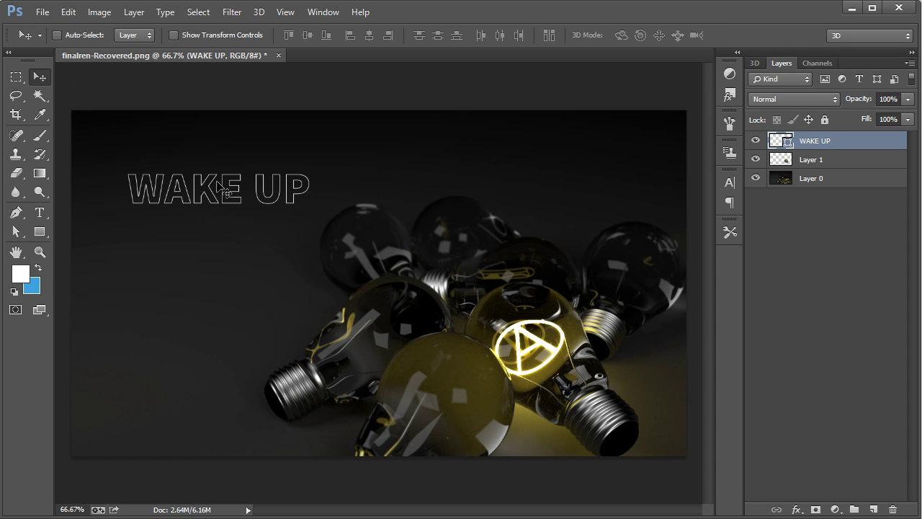
left_click(39, 251)
left_click(162, 181)
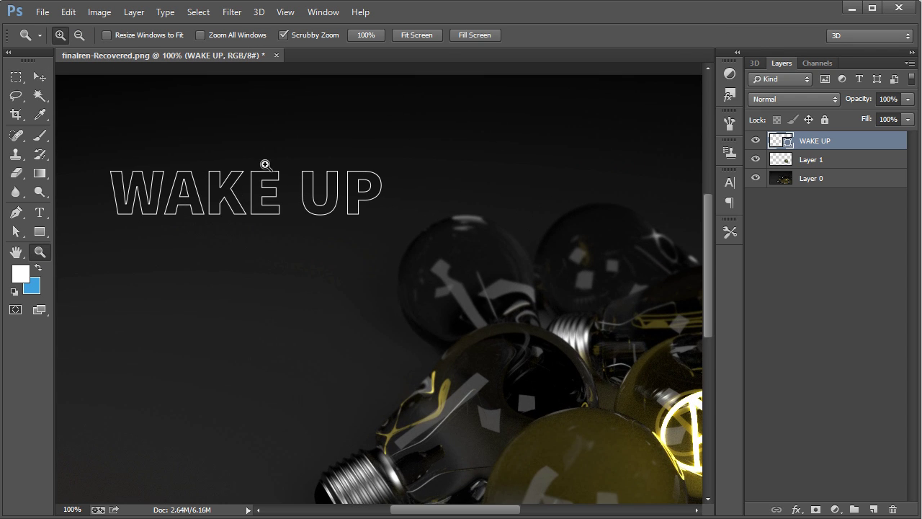
left_click(40, 77)
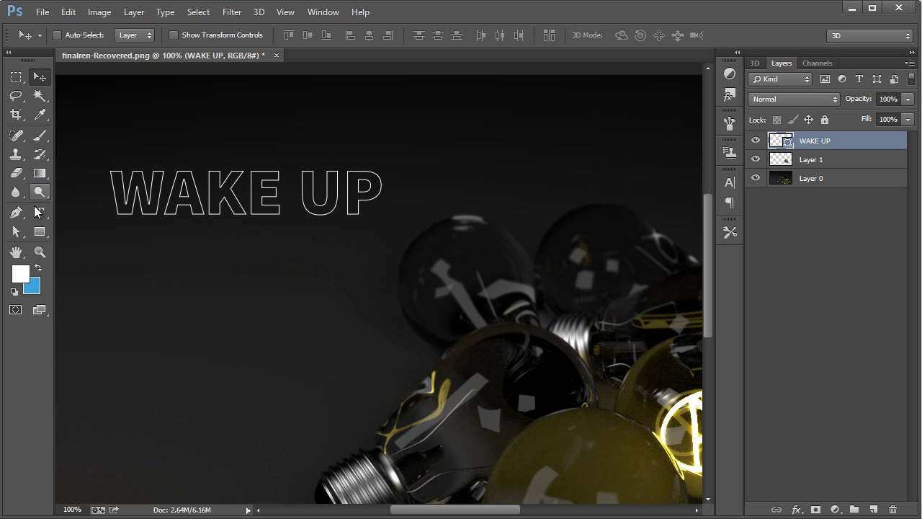
left_click(18, 232)
left_click(126, 219)
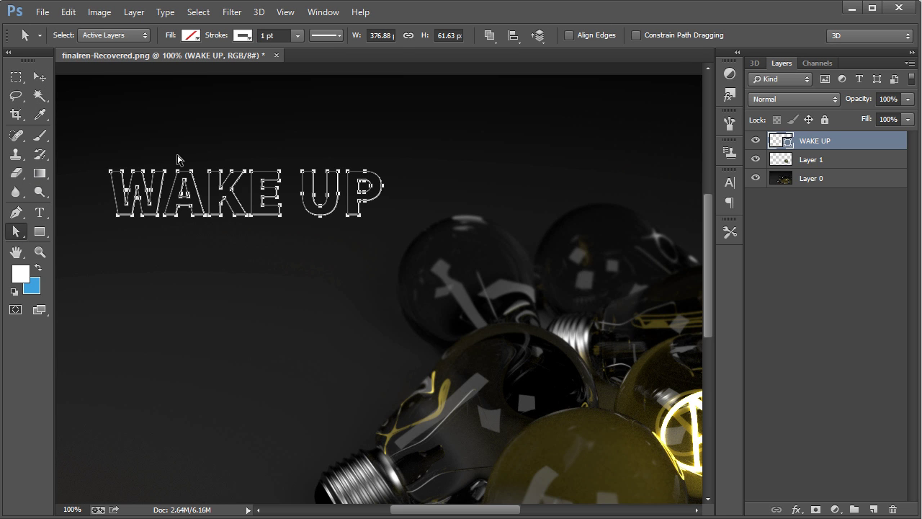
left_click_drag(191, 185, 200, 238)
key("Delete")
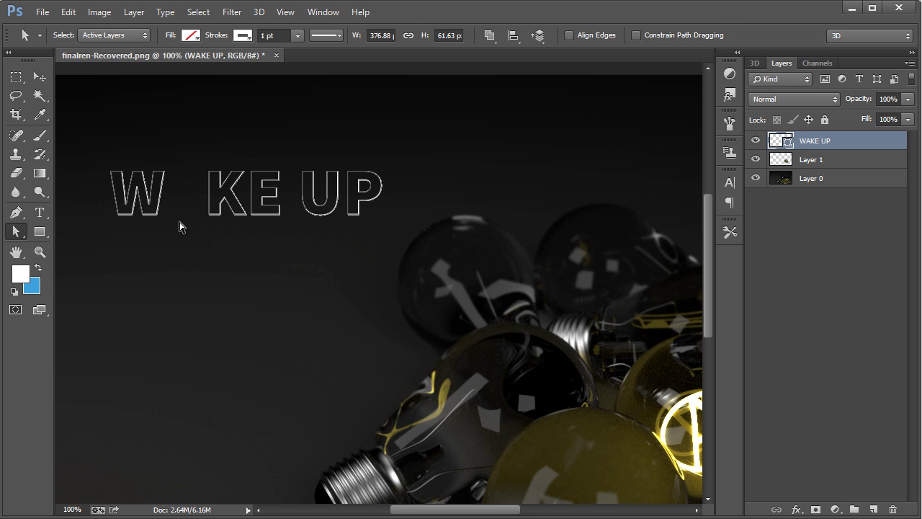
Shift the KE UP letters about 22 px right to widen the gap after W
left_click_drag(201, 143, 400, 261)
key("v")
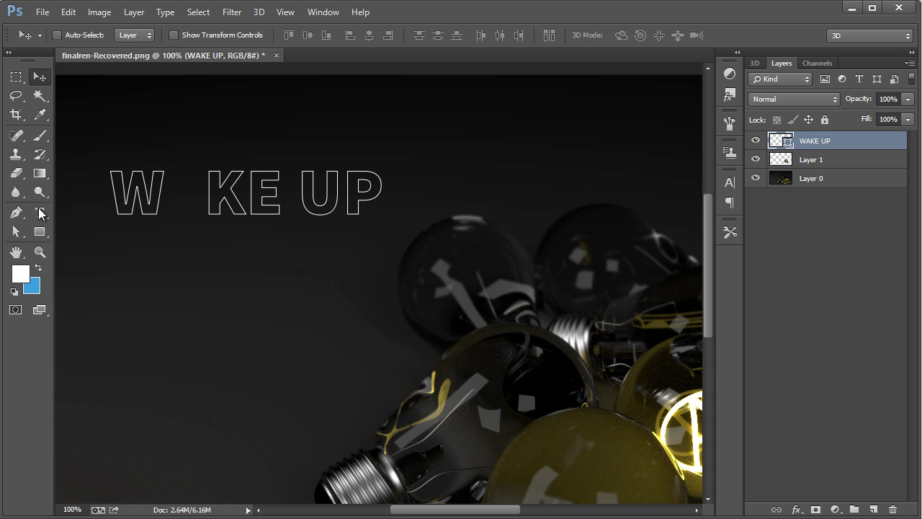
left_click(20, 230)
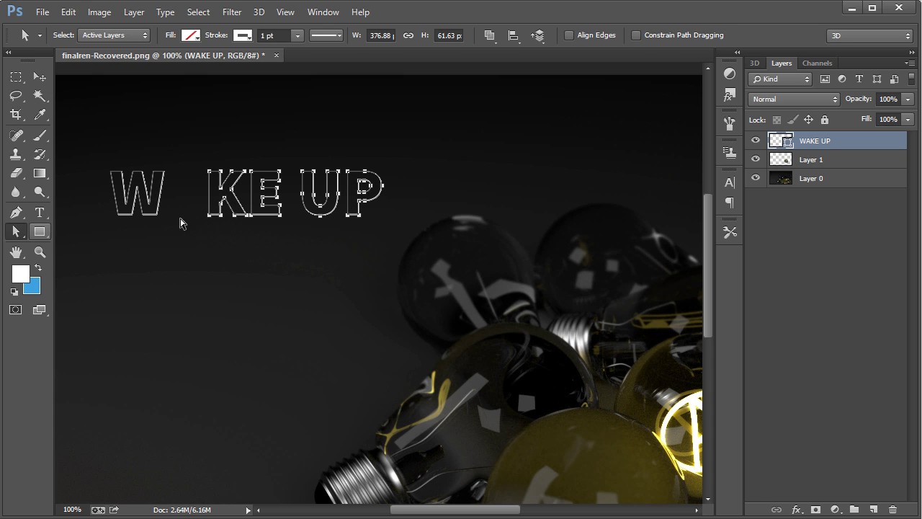
key("Right")
key("Right")
key("Right")
key("Right")
key("Right")
key("Right")
key("Right")
key("Right")
key("Right")
key("Right")
key("Right")
key("Right")
key("Right")
key("Right")
key("Right")
key("Right")
key("Right")
key("Right")
key("Right")
key("Right")
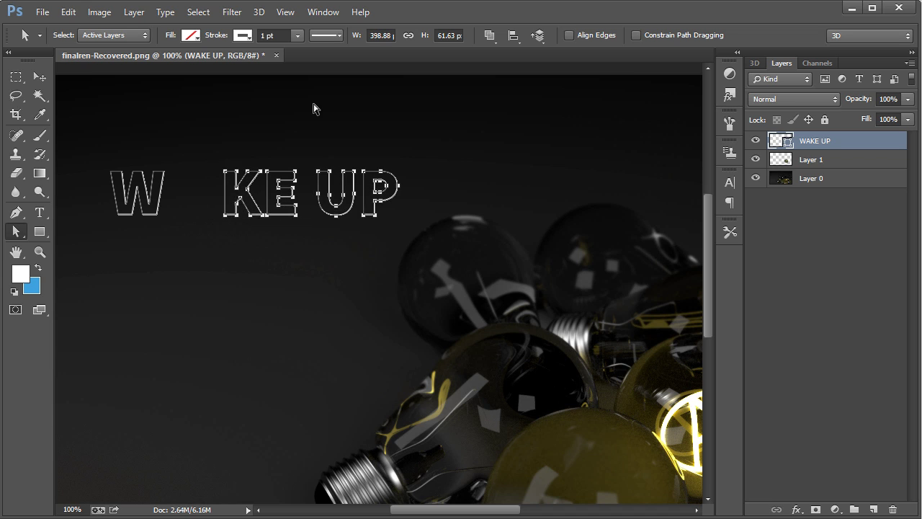
left_click(313, 109)
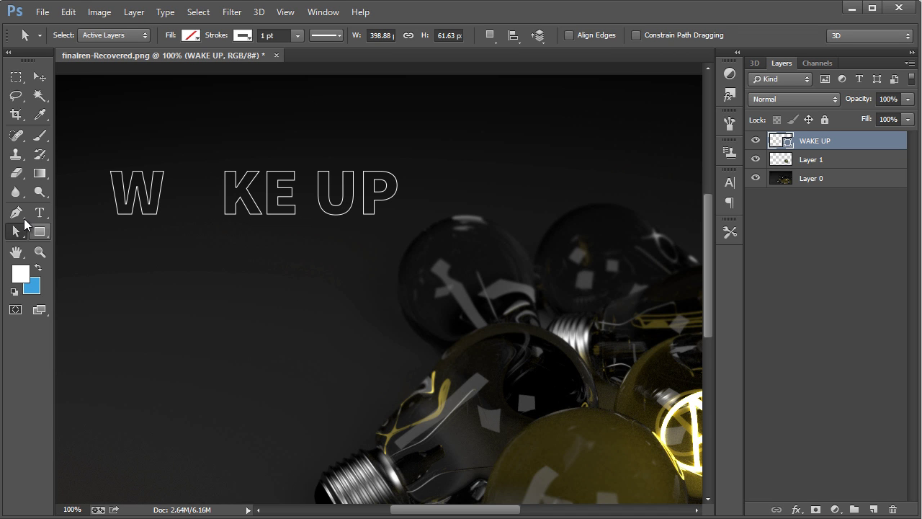
left_click_drag(40, 231, 74, 260)
Draw a circle in the gap between W and K and nudge it into place
left_click_drag(192, 190, 231, 215)
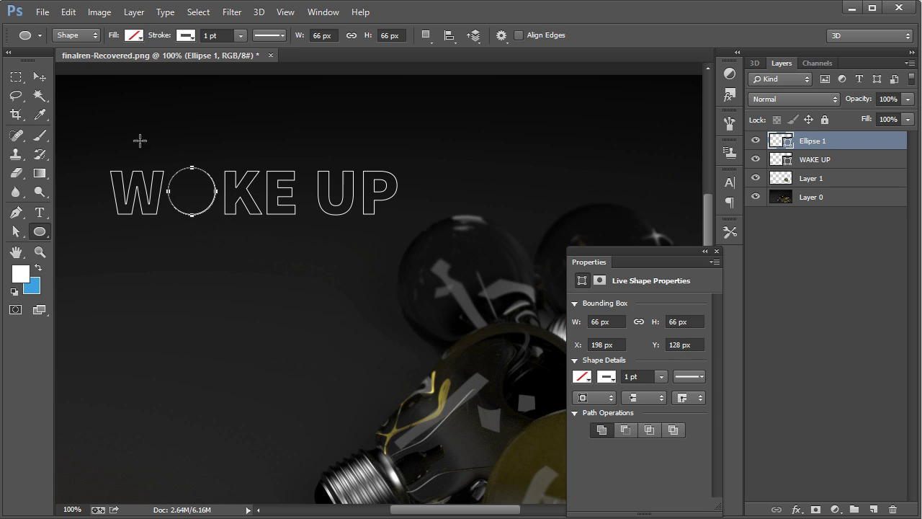
left_click(40, 77)
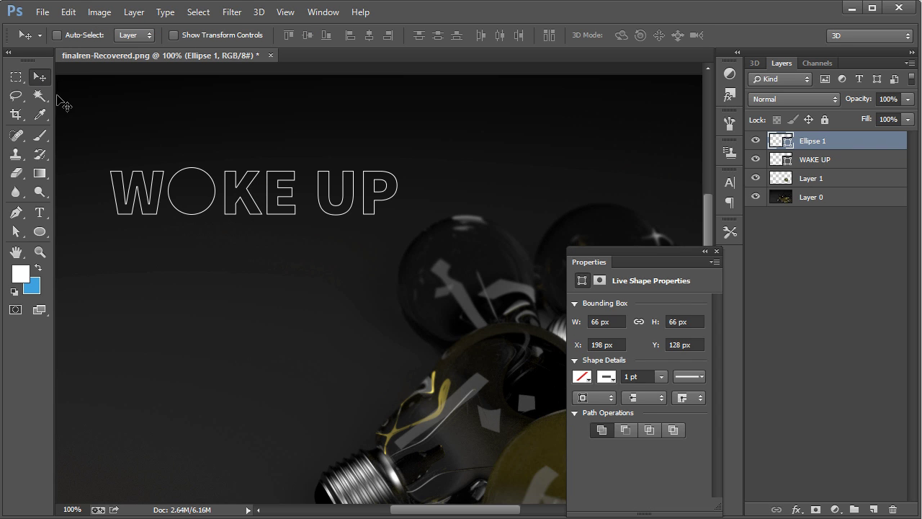
left_click_drag(68, 101, 70, 103)
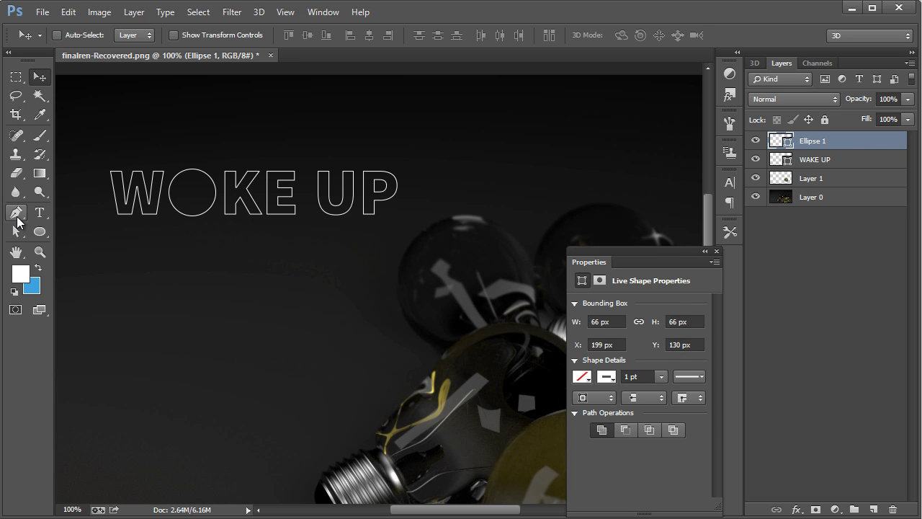
Type an A and scale it to about 424% to fill the circle
left_click(40, 211)
left_click(182, 271)
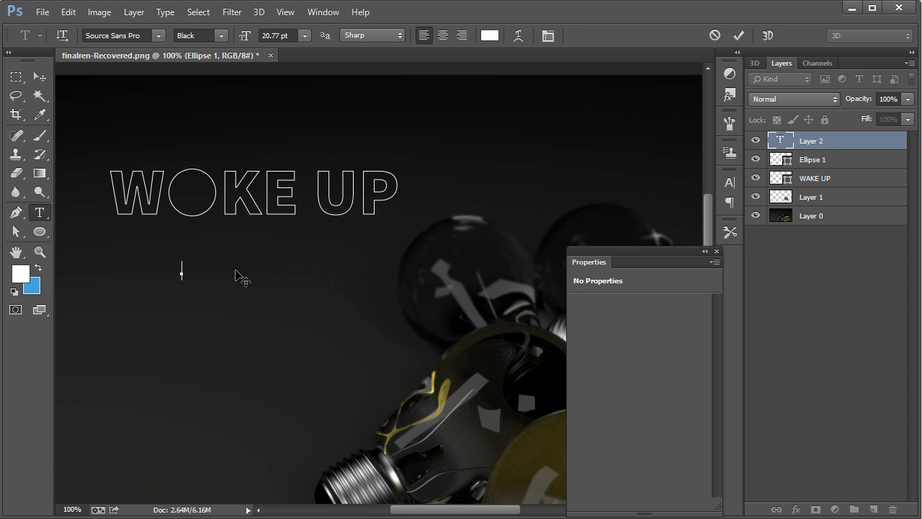
type("A")
left_click(37, 77)
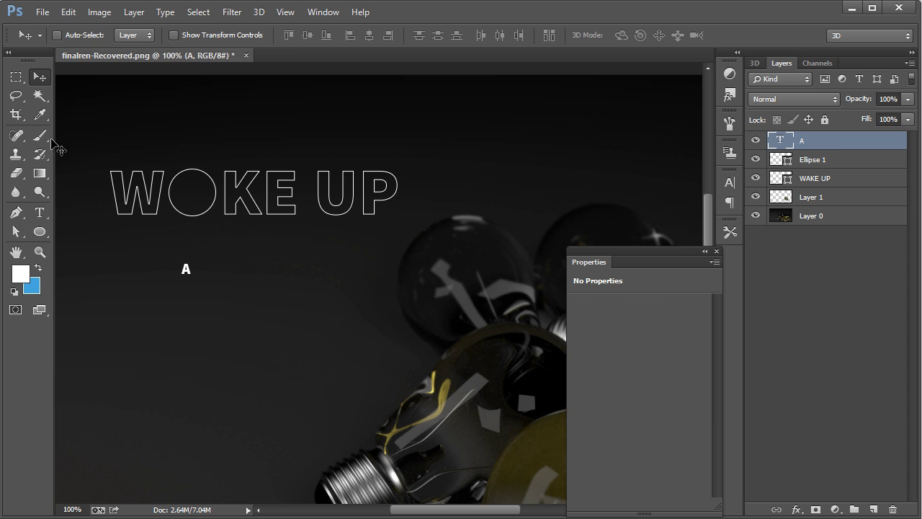
key("ctrl+t")
left_click_drag(193, 256, 202, 180)
key("t")
Set the A's font weight to Light
key("Return")
left_click(222, 35)
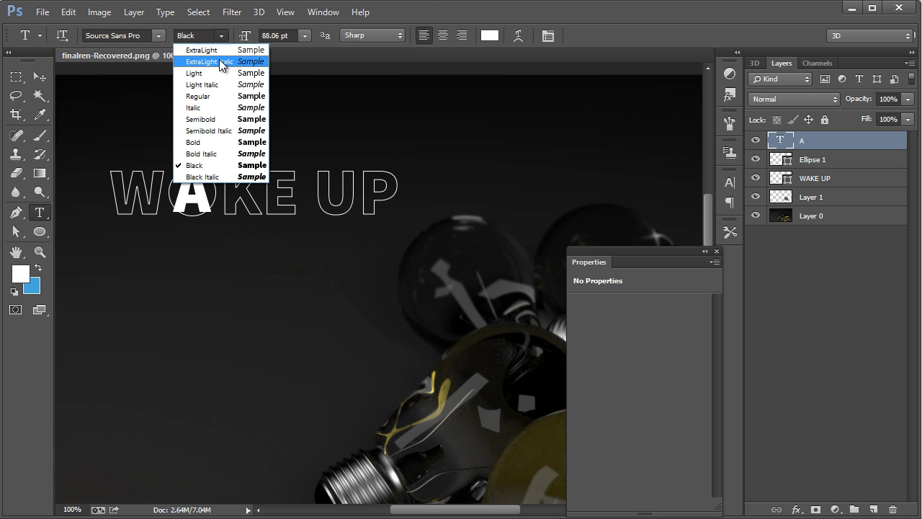
left_click(219, 72)
left_click(39, 77)
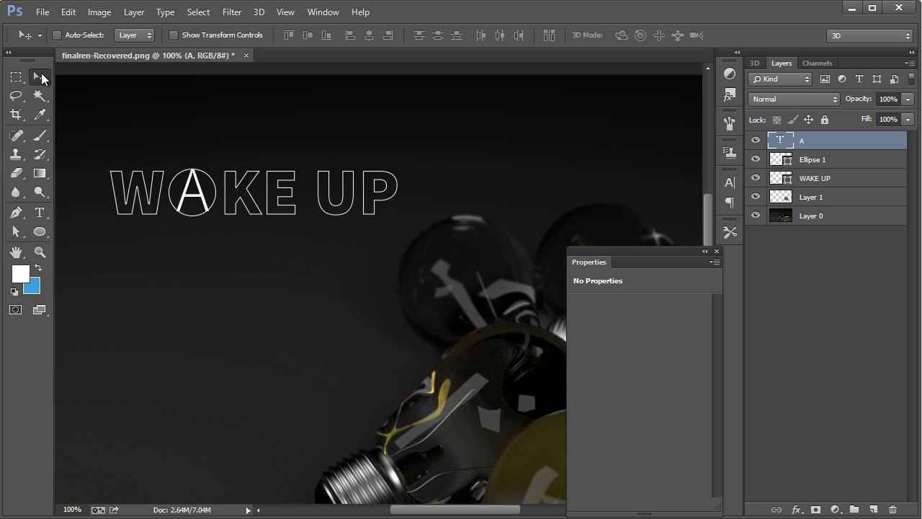
Set the circle's stroke width to 2 pt
left_click(16, 232)
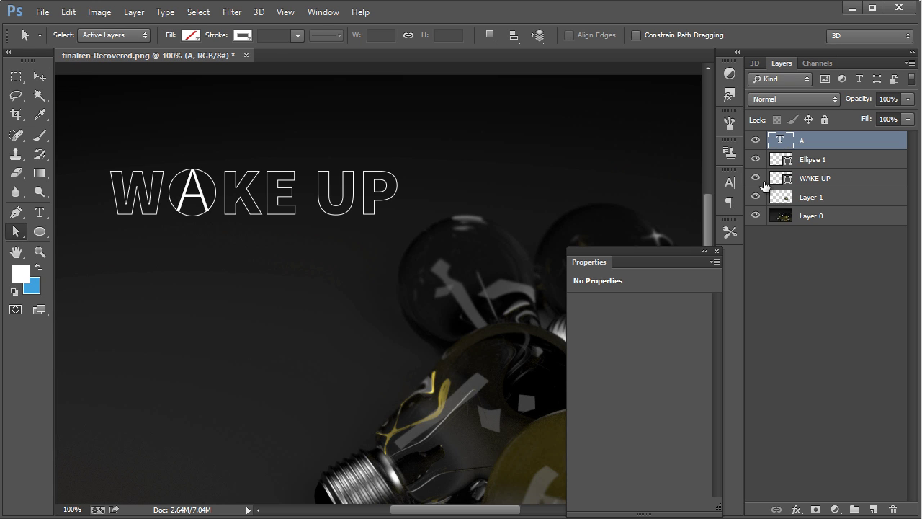
left_click(813, 160)
double_click(263, 35)
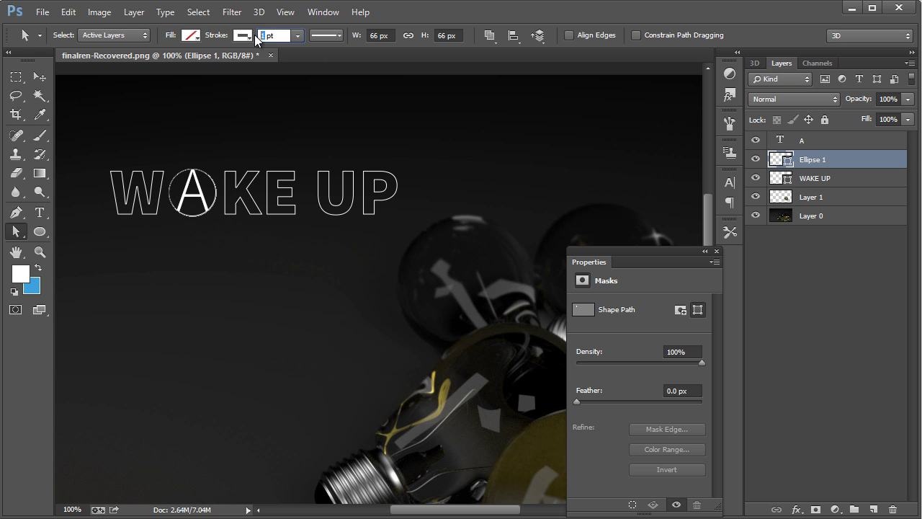
type("2")
key("Return")
key("ctrl+apostrophe")
key("ctrl+apostrophe")
Zoom in, scale the A down to about 98%, then return to 100% view
left_click(39, 251)
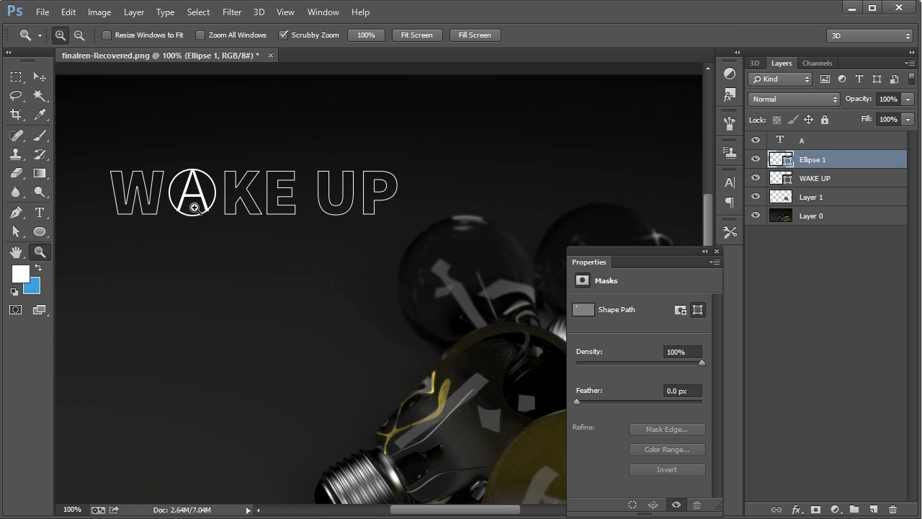
left_click_drag(193, 207, 137, 220)
left_click(41, 79)
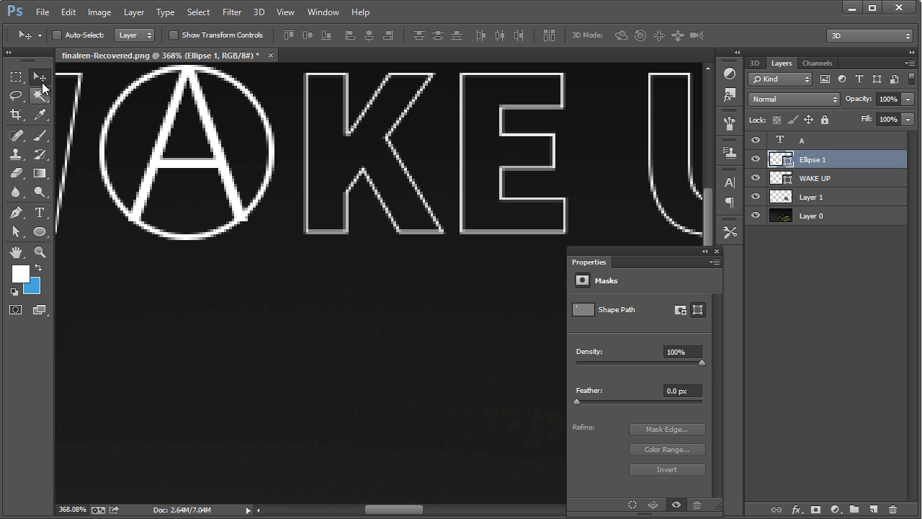
left_click(792, 142)
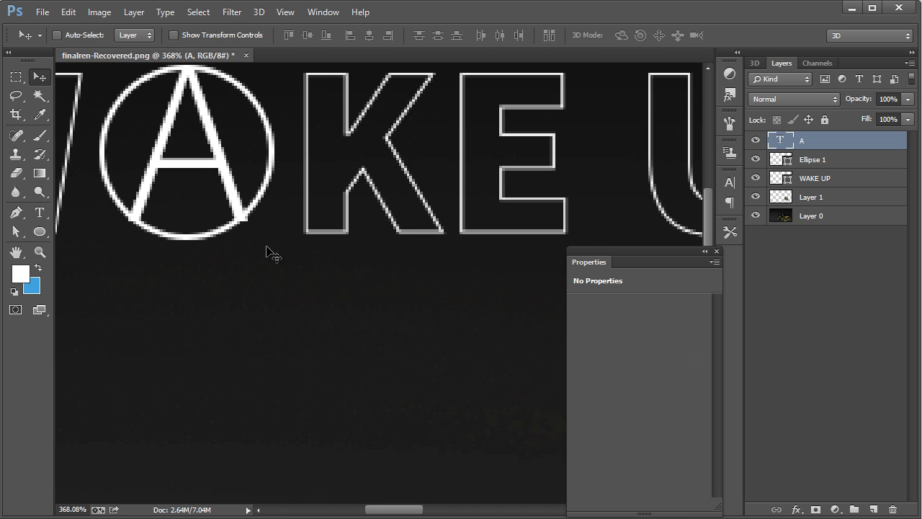
key("ctrl+t")
left_click_drag(248, 289, 242, 286)
left_click(40, 76)
left_click(231, 43)
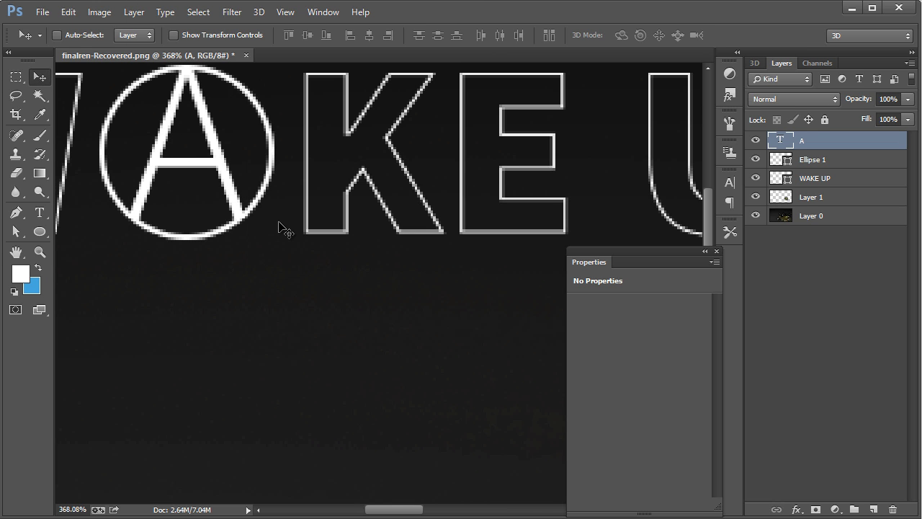
key("ctrl+1")
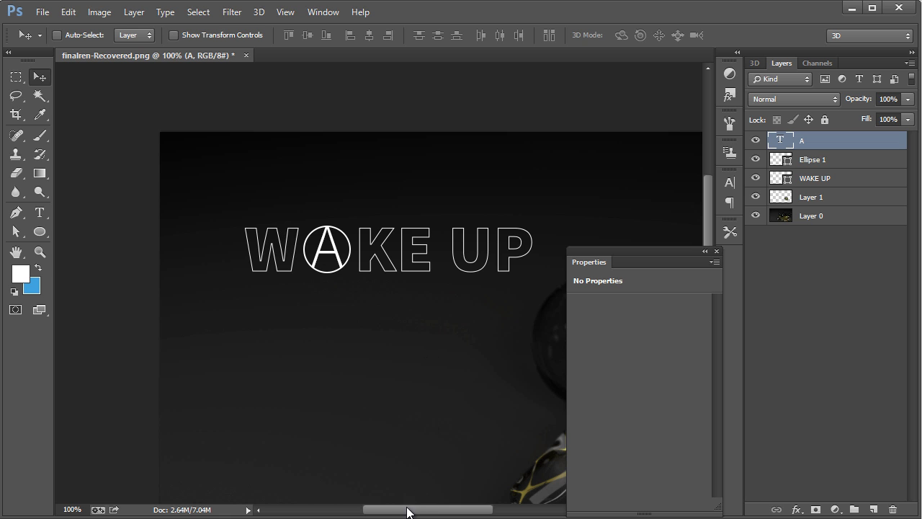
Lower the WAKE UP outline layer's opacity to about 40%
left_click_drag(408, 510, 431, 512)
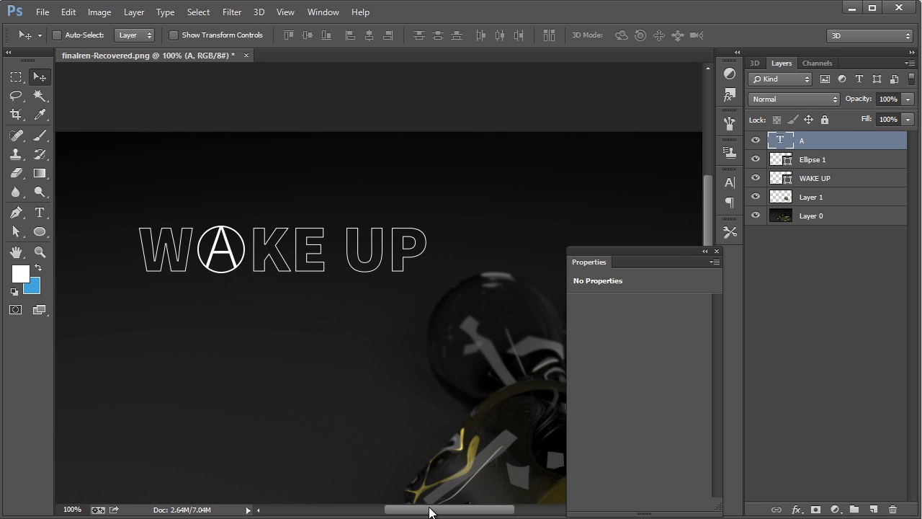
left_click(827, 180)
left_click(907, 98)
left_click_drag(883, 112, 863, 114)
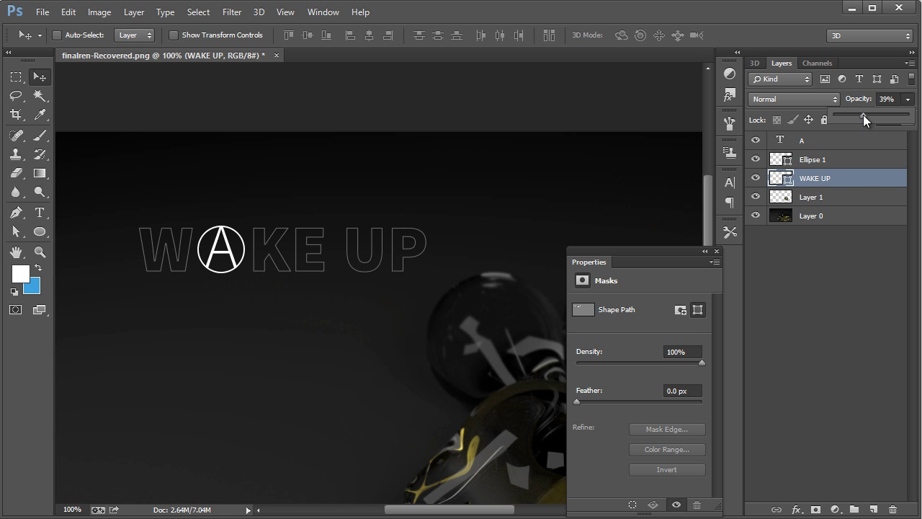
left_click(828, 303)
Type 'Google:' and 'Anarcho-Capitalism' on separate lines below the headline
scroll(382, 265, "down", 2)
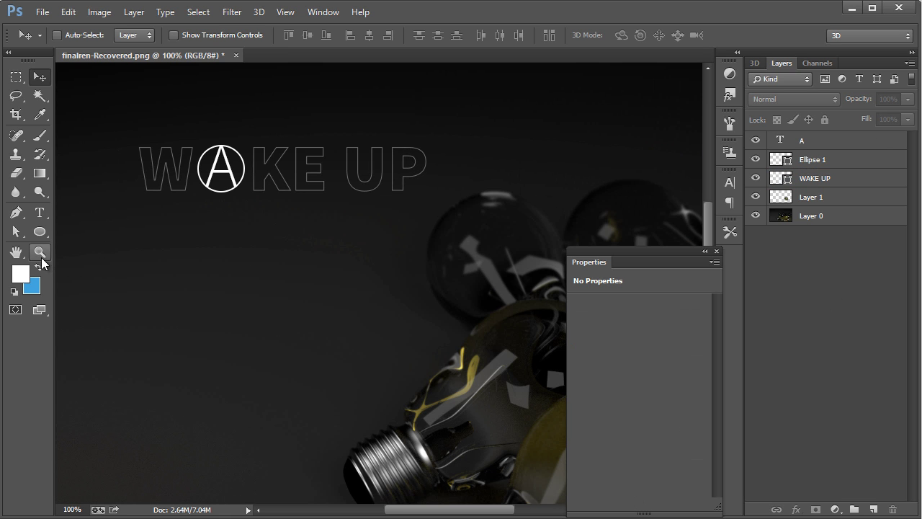
left_click(39, 212)
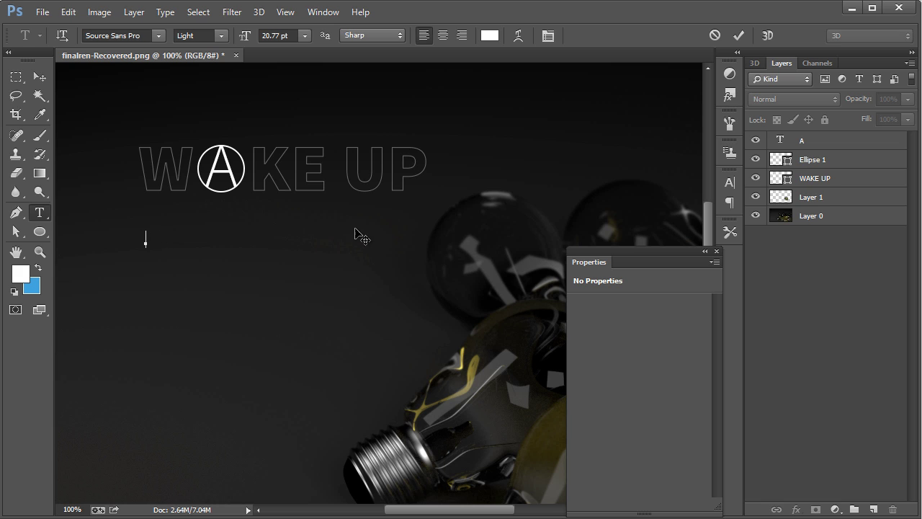
left_click(146, 239)
type("Google:")
key("Return")
type("Anarcho-Capitalism")
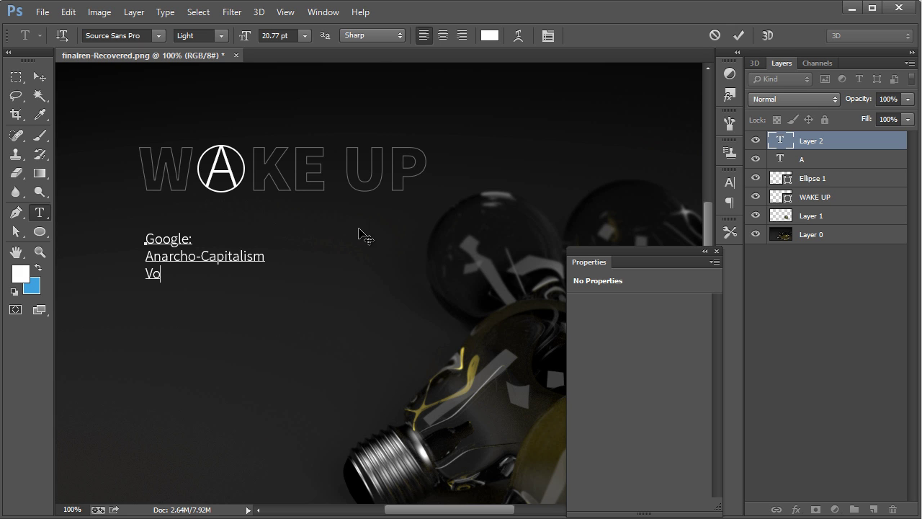
left_click(39, 77)
Right-align the subtitle and move it beneath the WAKE UP headline
left_click(40, 212)
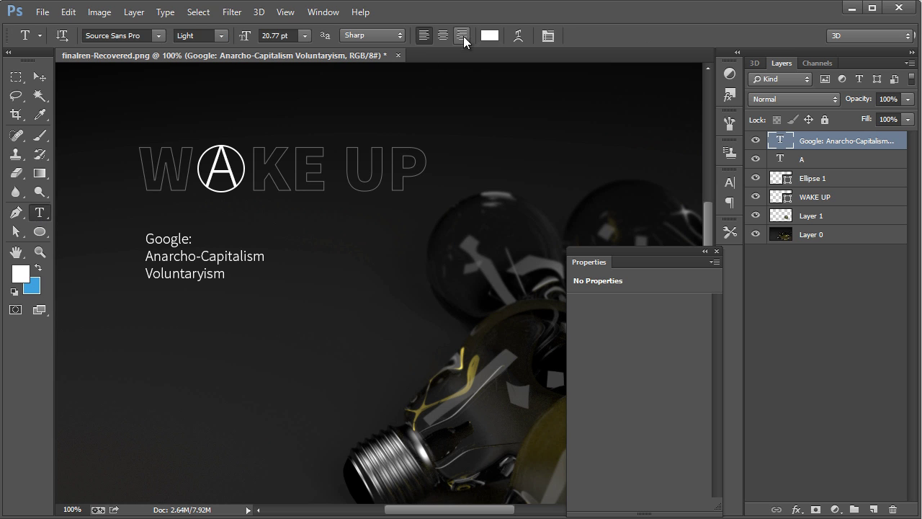
left_click(462, 35)
left_click(39, 78)
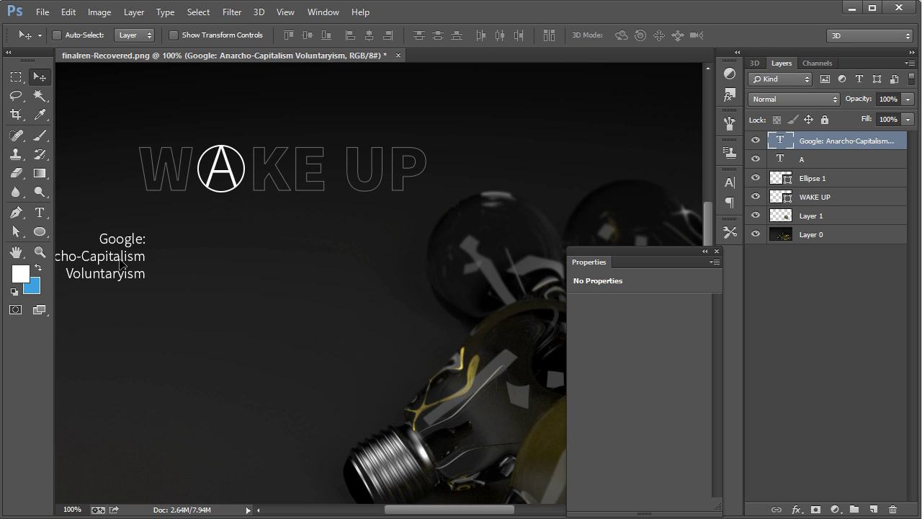
left_click_drag(125, 264, 366, 254)
Zoom out to show the whole image and close the floating Properties panel
scroll(252, 262, "down", 1)
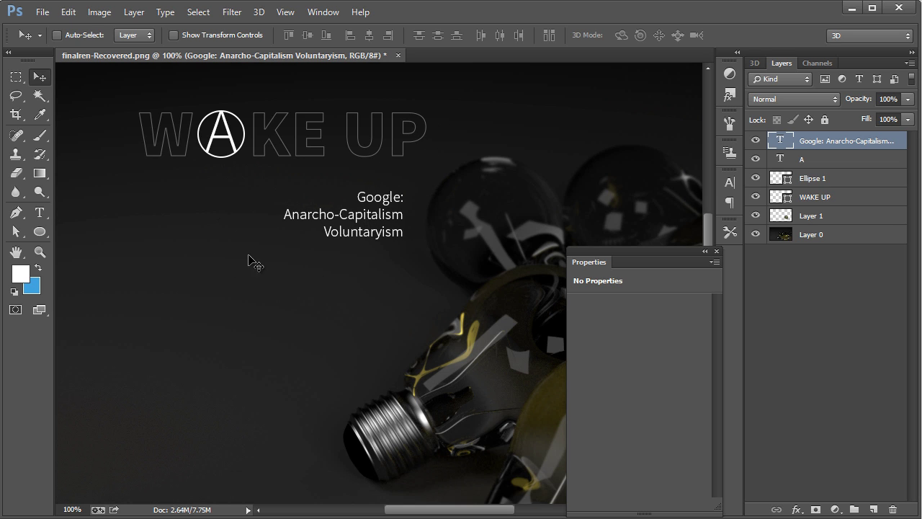
left_click(38, 251)
right_click(325, 244)
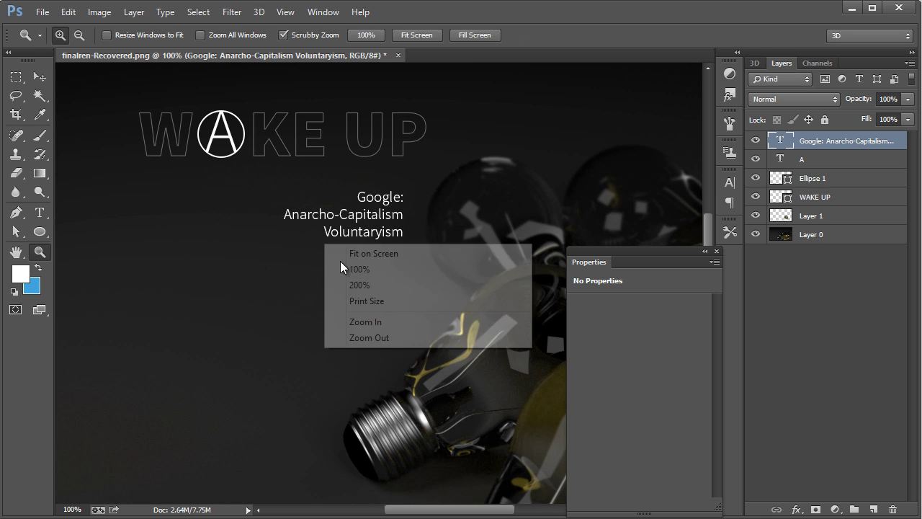
left_click(390, 344)
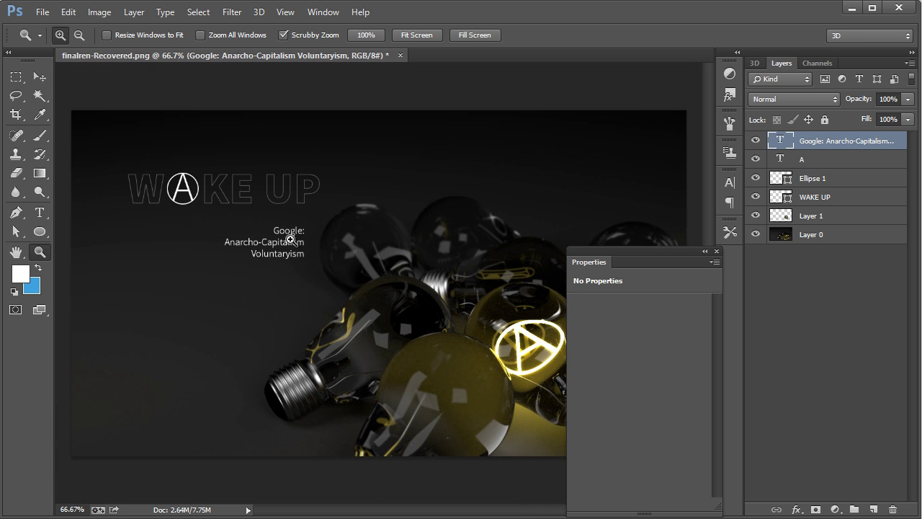
left_click(717, 251)
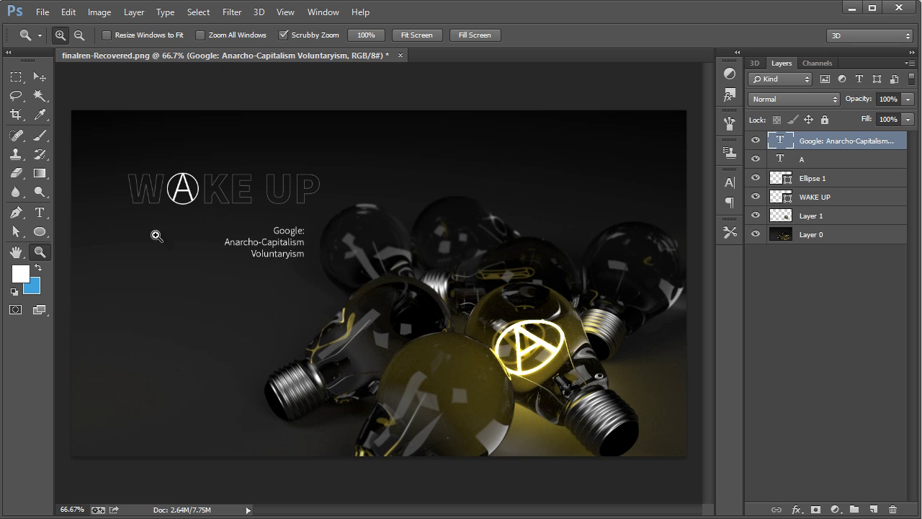
Check the subtitle text in edit mode, then commit it and return to the Move tool
left_click(39, 214)
left_click(263, 230)
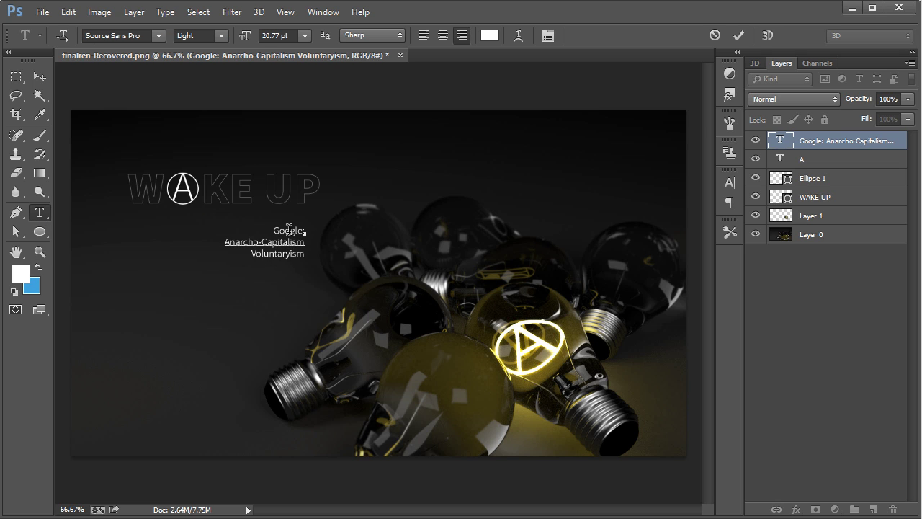
left_click(38, 79)
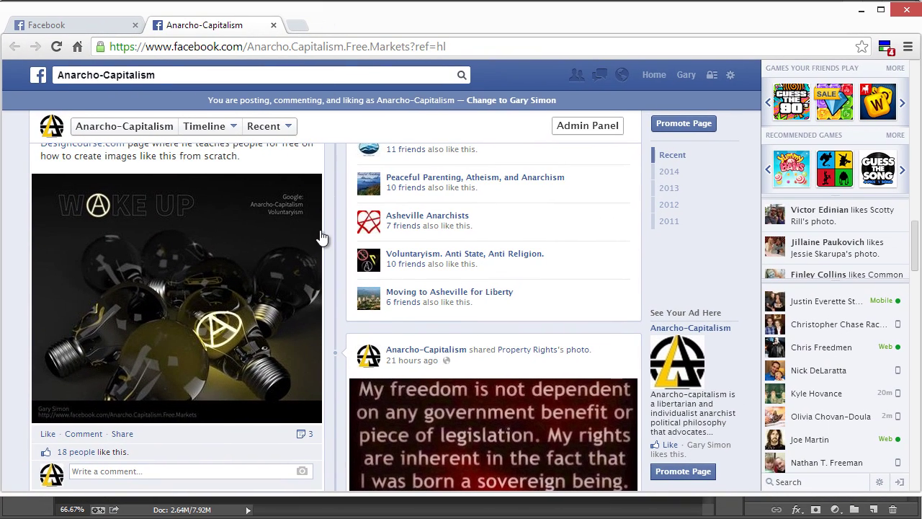
scroll(321, 236, "up", 5)
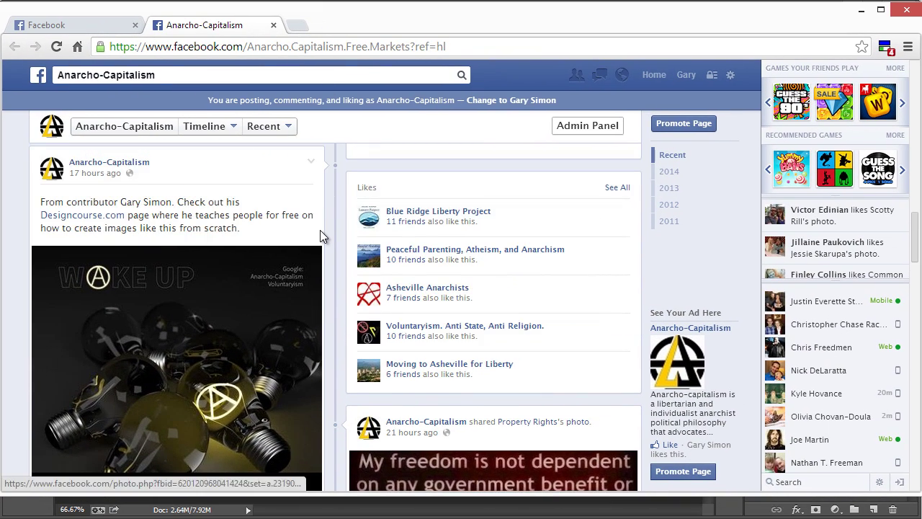
scroll(505, 249, "down", 4)
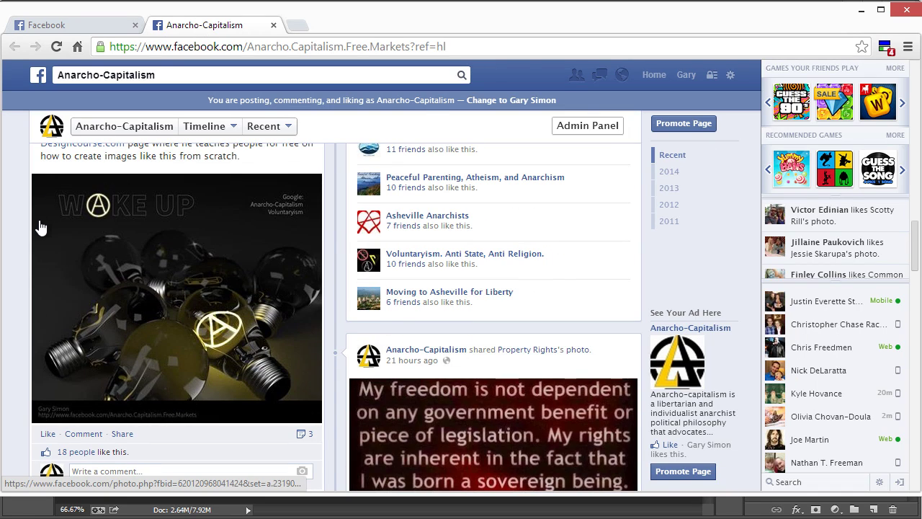
scroll(41, 227, "down", 1)
mouse_move(38, 428)
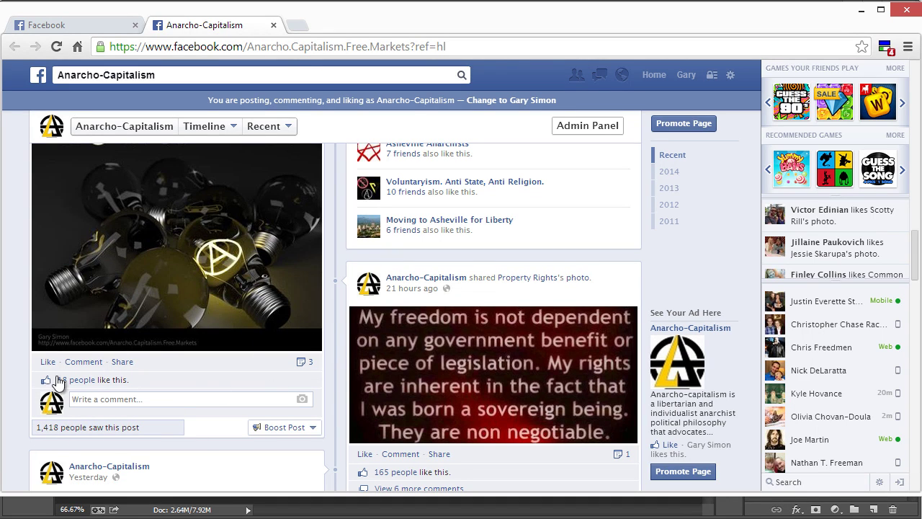
scroll(192, 391, "down", 2)
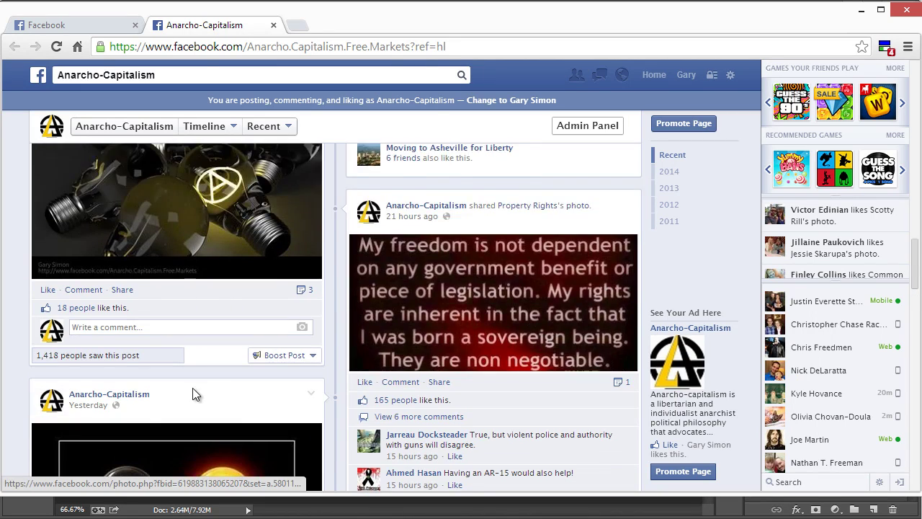
scroll(193, 394, "up", 2)
scroll(199, 378, "up", 3)
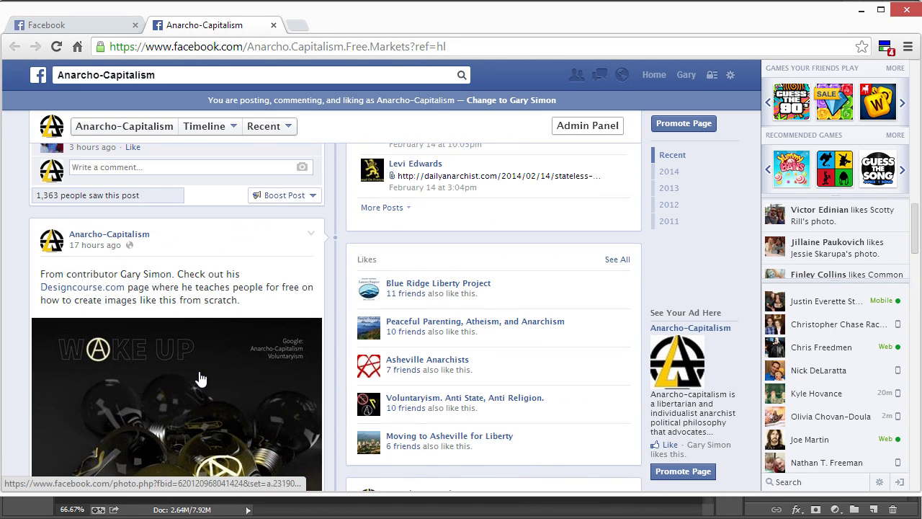
scroll(201, 378, "down", 4)
scroll(199, 375, "up", 5)
scroll(199, 372, "up", 10)
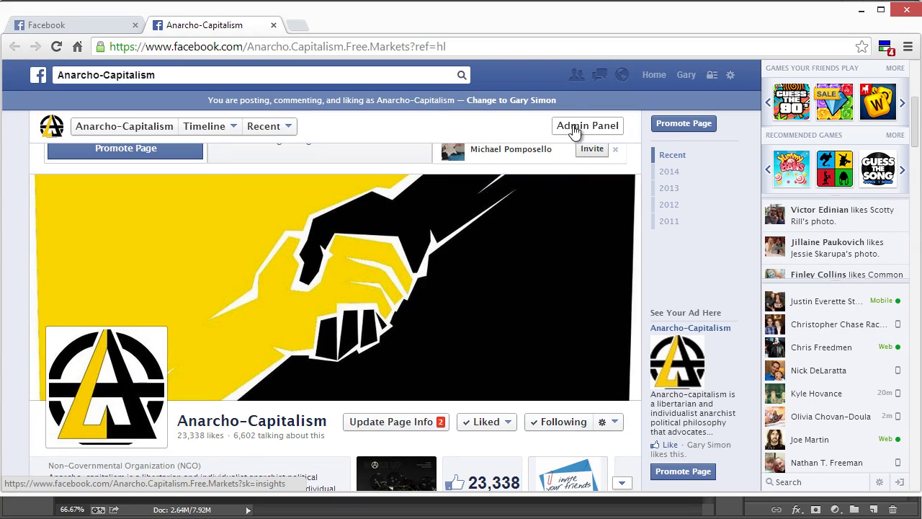
left_click(862, 11)
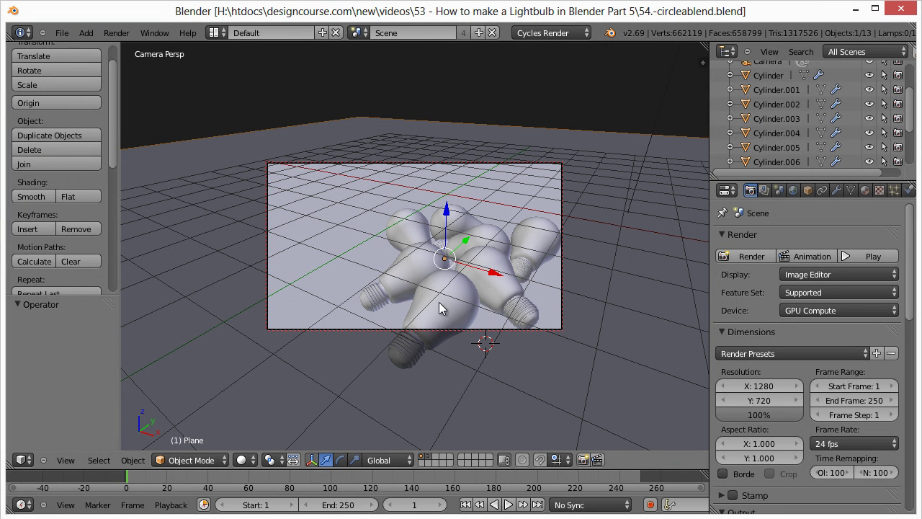
Select the front bulb and split the 3D viewport into two side-by-side views, left one narrower
right_click(439, 302)
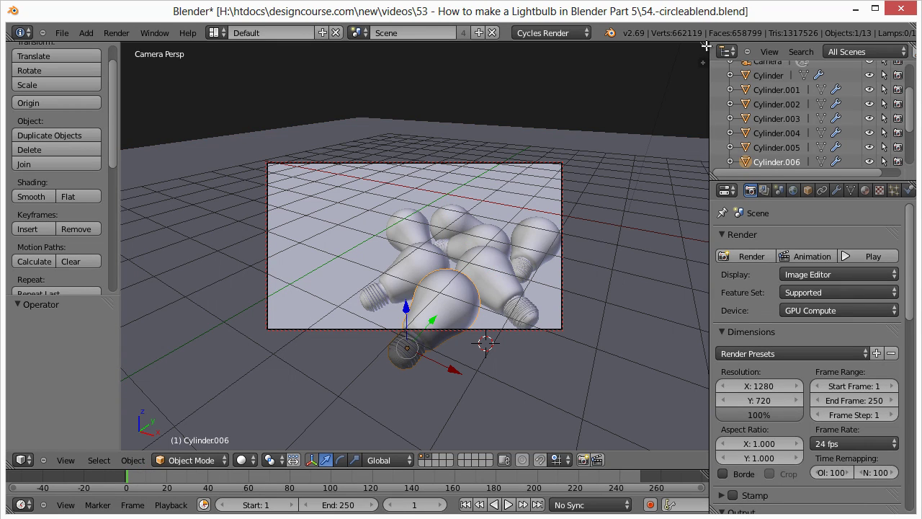
left_click_drag(703, 62, 385, 50)
left_click_drag(286, 55, 240, 55)
left_click(260, 459)
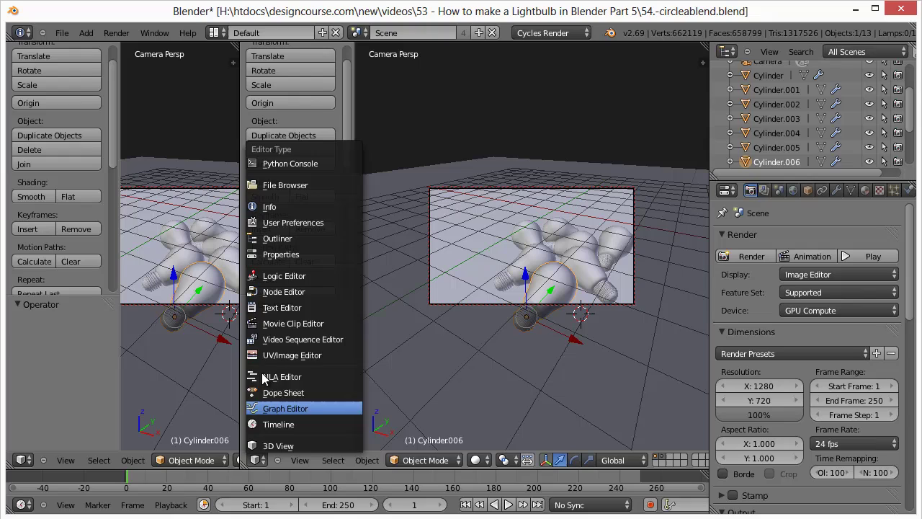
Make the left pane a Node Editor framing the Glass material nodes, and widen the 3D view
left_click(277, 293)
key("Home")
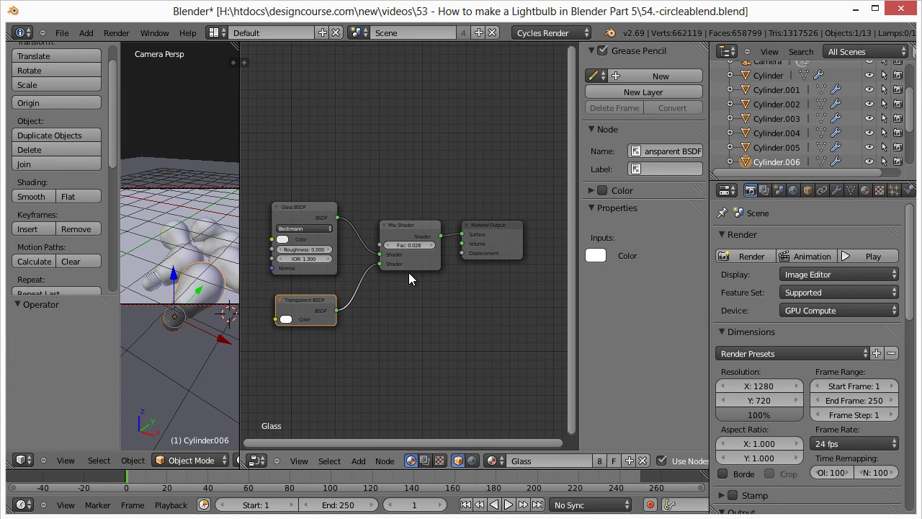
scroll(379, 315, "up", 4)
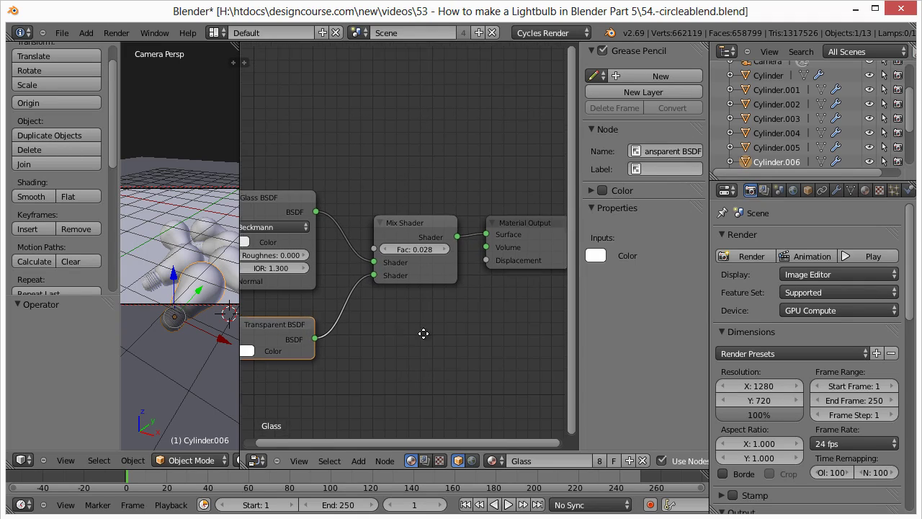
left_click_drag(428, 315, 418, 313)
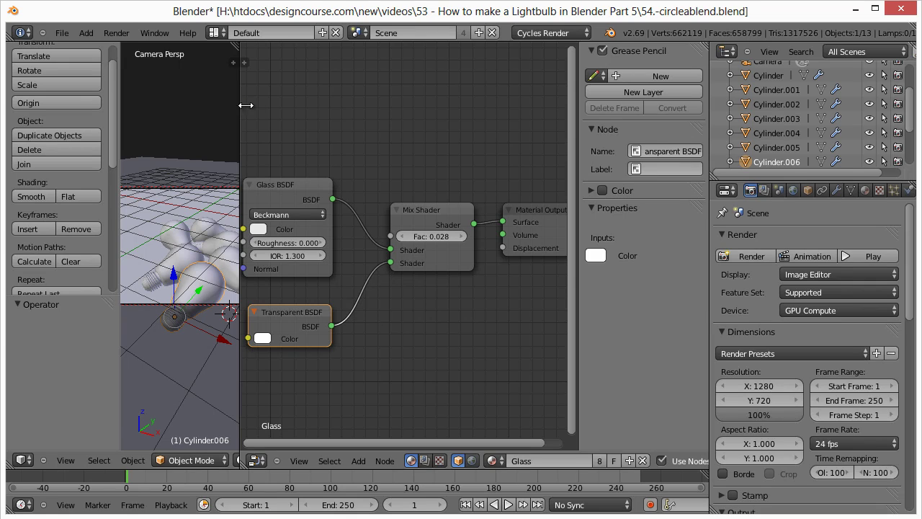
left_click_drag(242, 105, 387, 105)
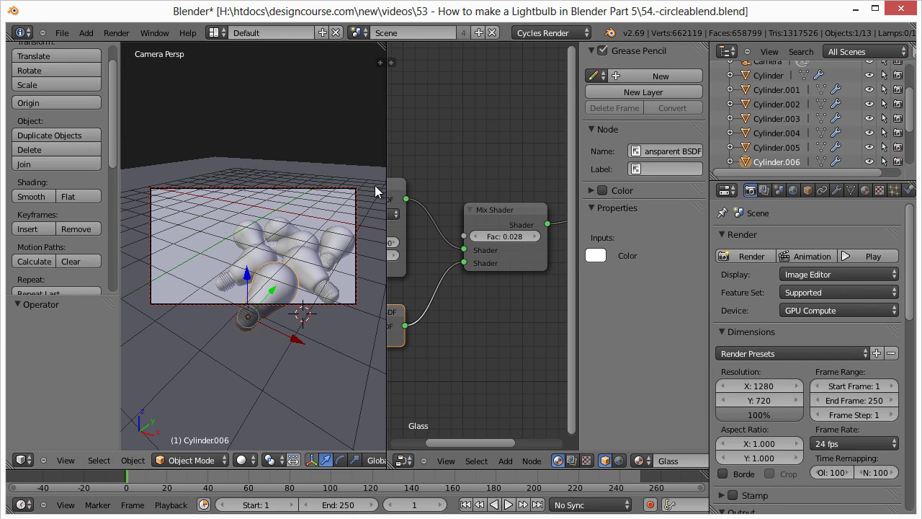